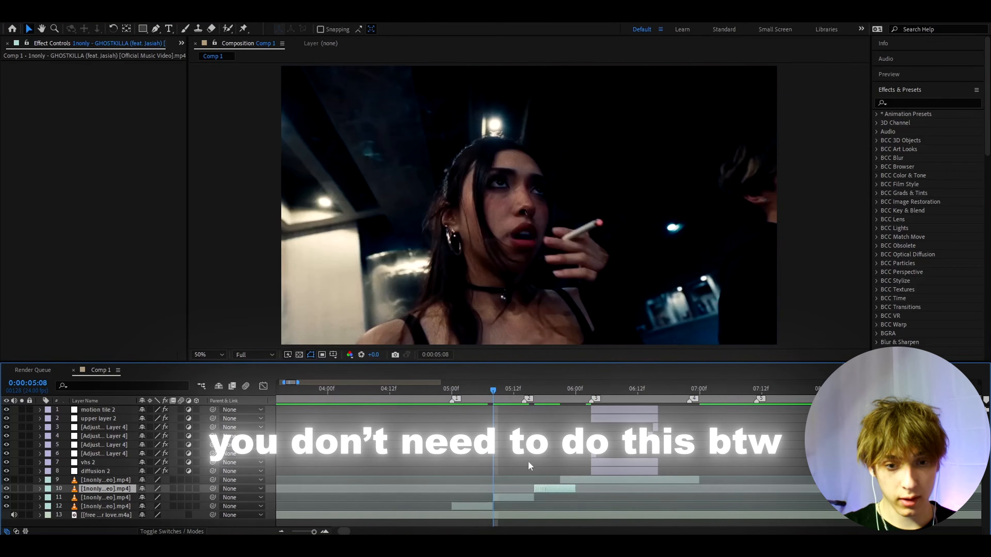
Step: Add an adjustment layer with the omino diffusion effect, and keyframe its error across and error aside at 0:00:05:08
{"action": "mouse_move", "coordinate": [495, 390]}
{"action": "left_mouse_down"}
{"action": "mouse_move", "coordinate": [547, 398]}
{"action": "mouse_move", "coordinate": [491, 409]}
{"action": "mouse_move", "coordinate": [562, 399]}
{"action": "mouse_move", "coordinate": [493, 406]}
{"action": "left_mouse_up"}
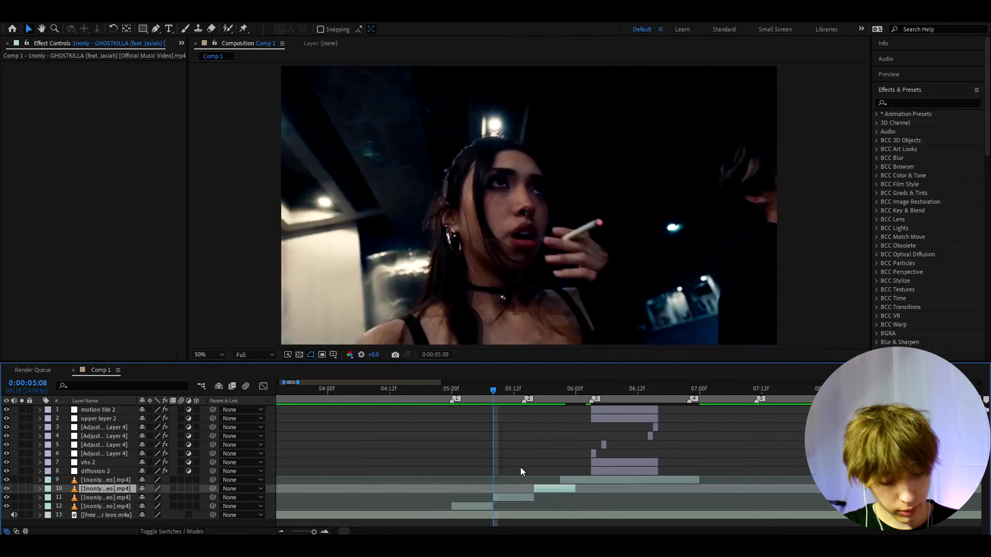
{"action": "key", "text": "ctrl+alt+y"}
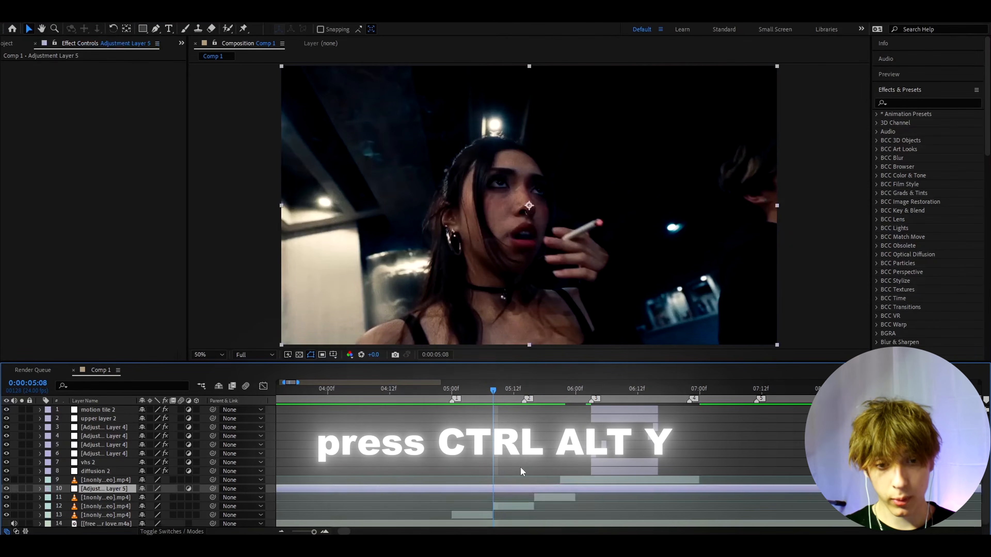
{"action": "key", "text": "ctrl+space"}
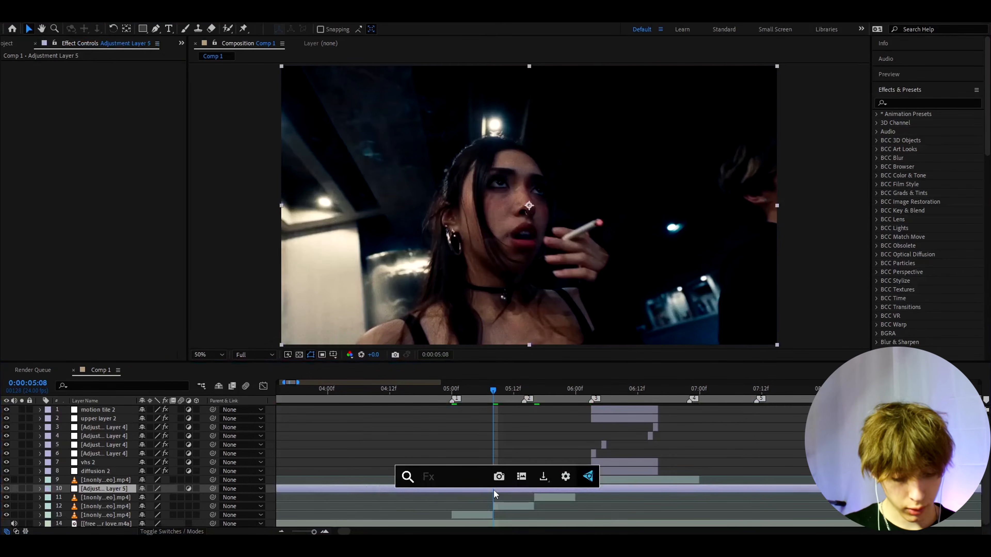
{"action": "type", "text": "omino"}
{"action": "key", "text": "Return"}
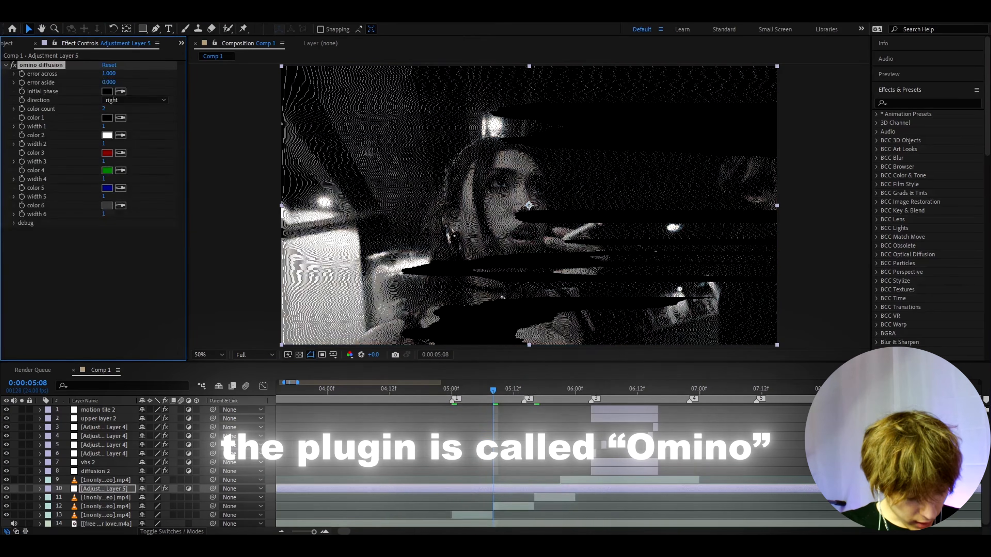
{"action": "left_click", "coordinate": [22, 74]}
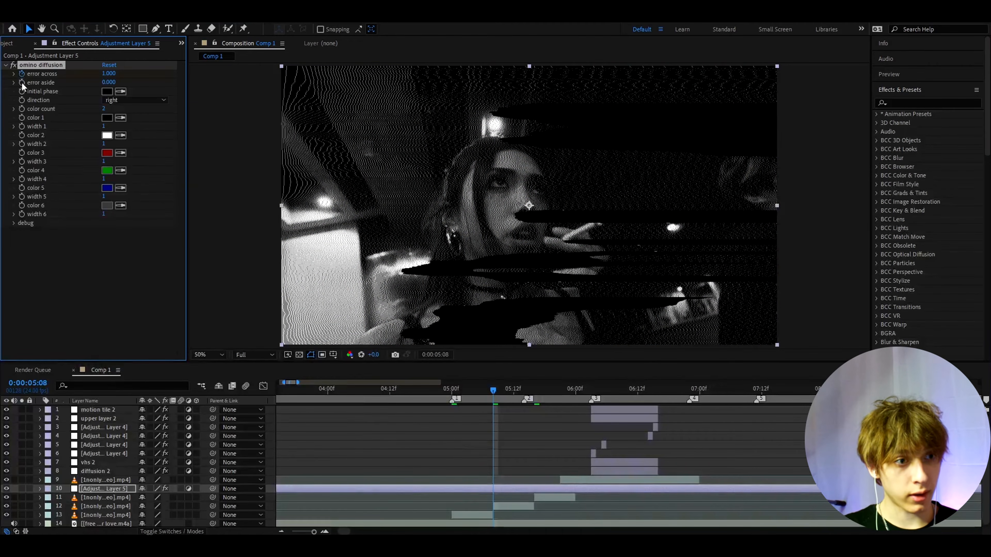
{"action": "left_click", "coordinate": [22, 83]}
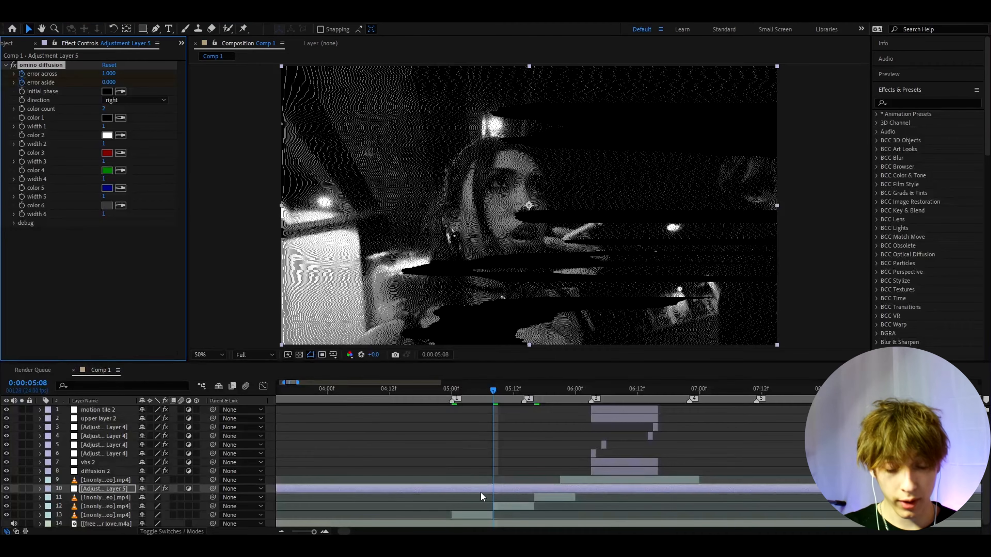
Step: Trim the omino diffusion adjustment layer so it runs only from 0:00:05:08 to 0:00:05:21
{"action": "key", "text": "ctrl+shift+d"}
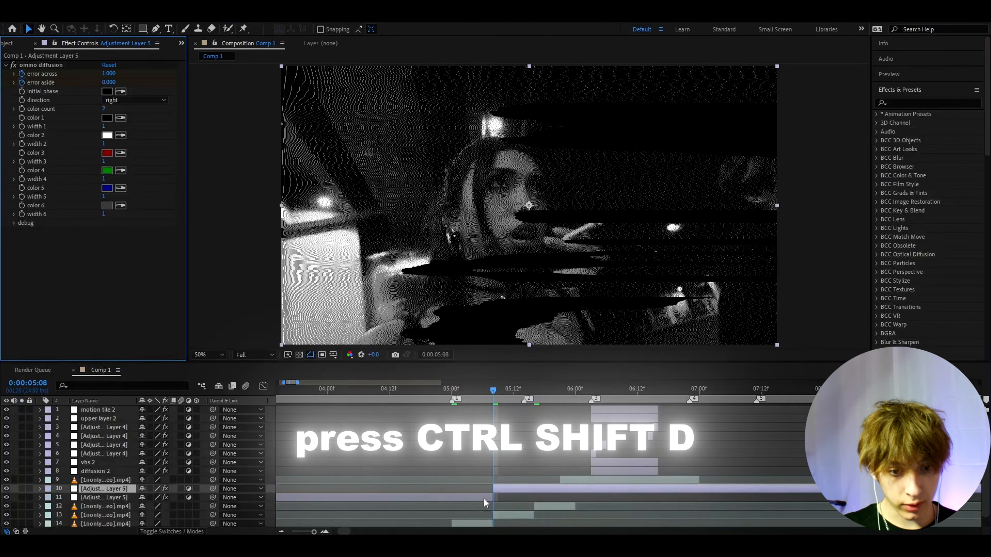
{"action": "key", "text": "Delete"}
{"action": "left_click", "coordinate": [500, 490]}
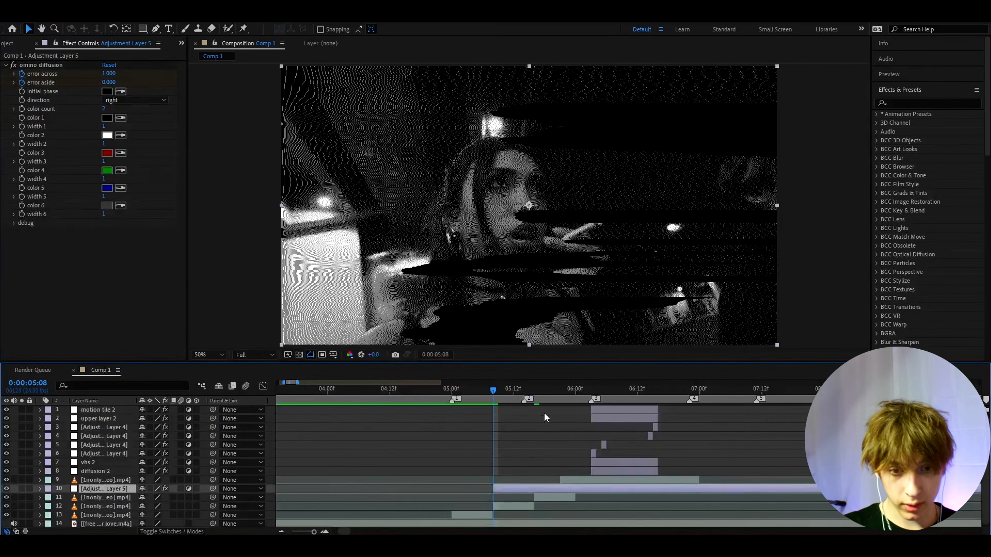
{"action": "left_click", "coordinate": [555, 394]}
{"action": "key", "text": "Page_Down"}
{"action": "key", "text": "ctrl+shift+d"}
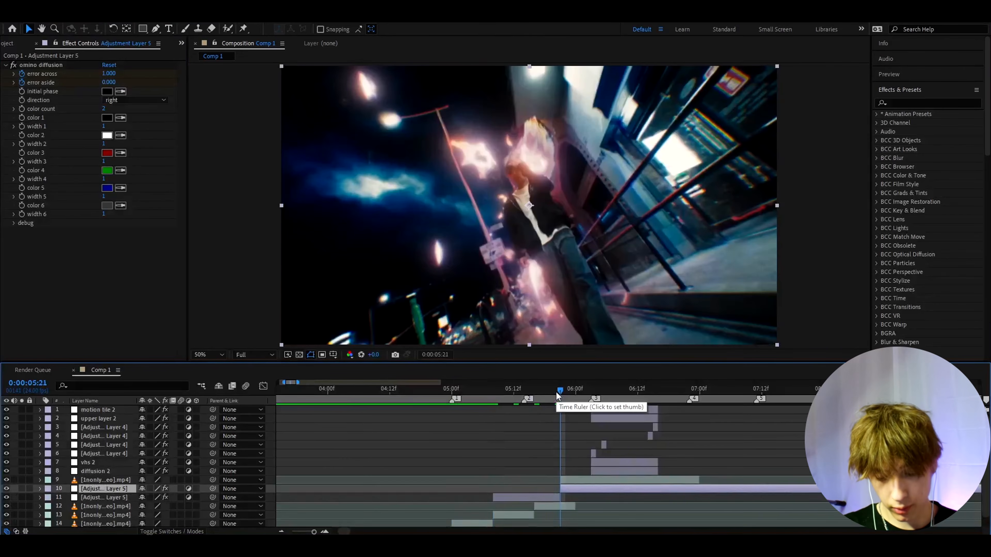
{"action": "key", "text": "Delete"}
Step: Add a second adjustment layer above the omino diffusion layer at 0:00:05:08 and apply S_TVDamage to it
{"action": "left_click_drag", "start_coordinate": [557, 393], "coordinate": [493, 394]}
{"action": "left_click", "coordinate": [531, 489]}
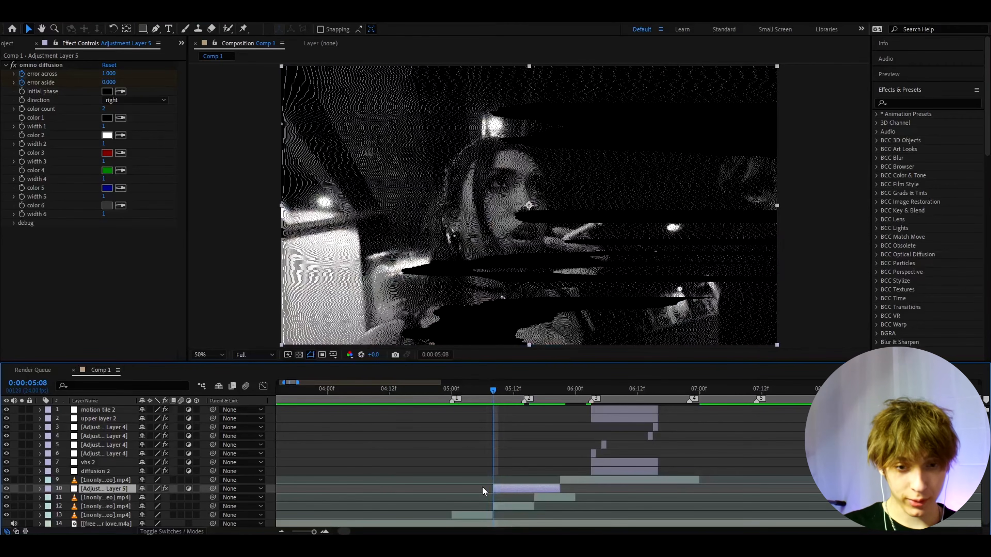
{"action": "key", "text": "ctrl+alt+y"}
{"action": "key", "text": "ctrl+space"}
{"action": "type", "text": "s_tv"}
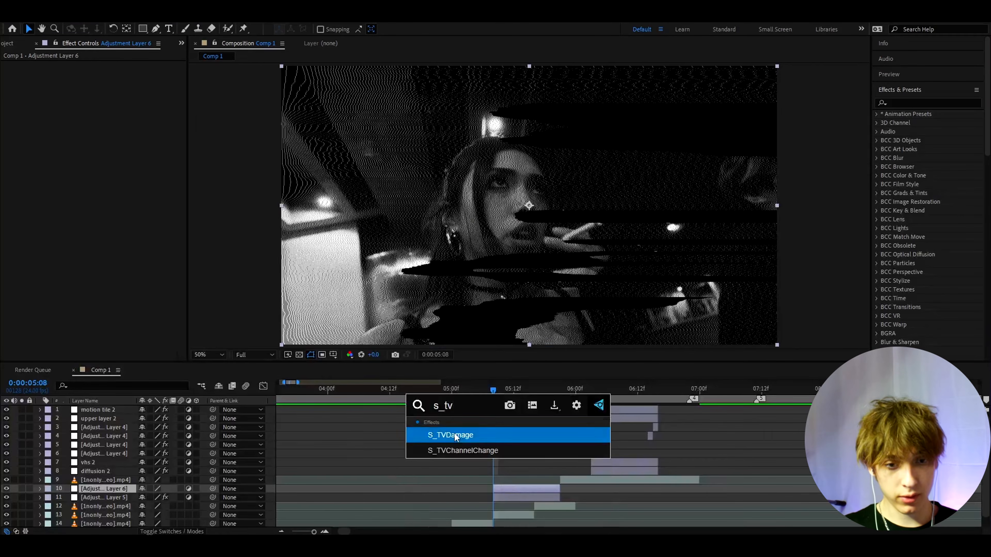
{"action": "key", "text": "Return"}
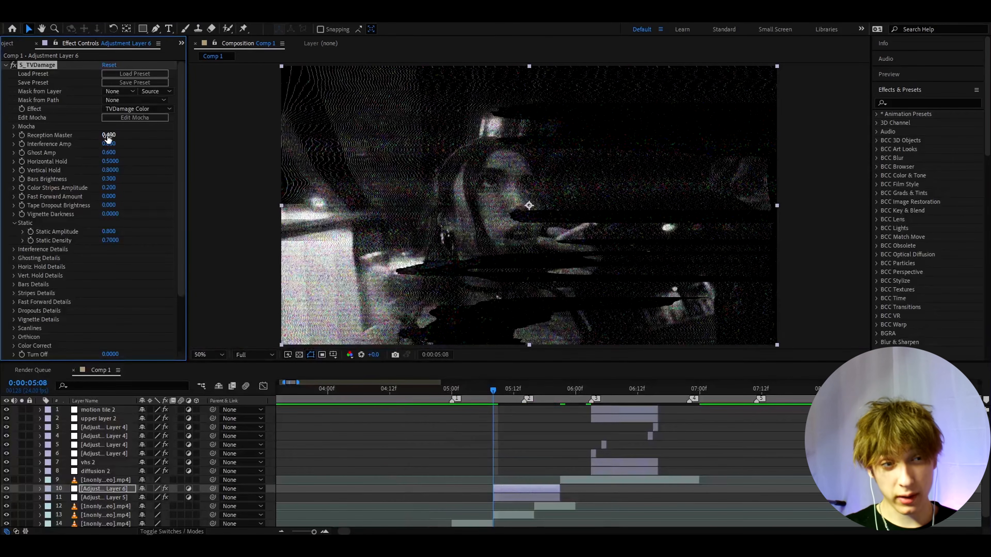
Step: Set S_TVDamage's Reception Master to 0 and Fast Forward Amount to 0.320
{"action": "left_click_drag", "start_coordinate": [103, 138], "coordinate": [72, 148]}
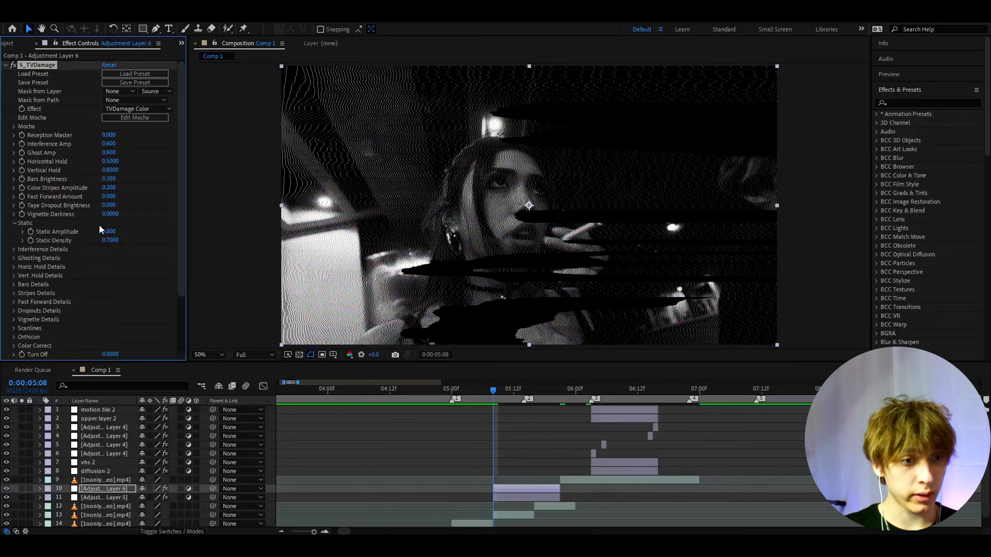
{"action": "left_click", "coordinate": [109, 196]}
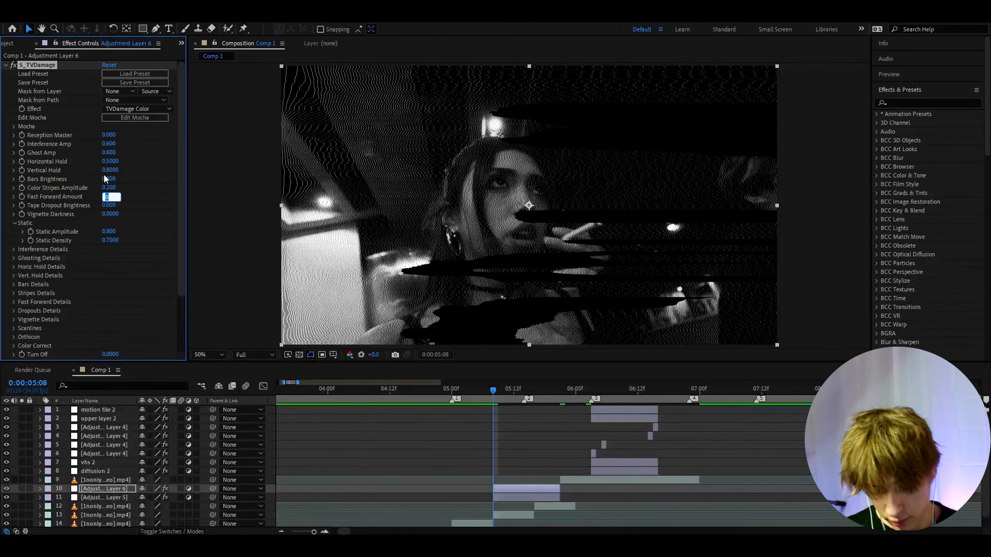
{"action": "key", "text": "Return"}
Step: Set the Fast Forward Details to Band Frequency 0, Band Shift 0.46 and Band Height 0.06, and start keyframing Band Frequency
{"action": "scroll", "coordinate": [12, 277], "scroll_direction": "down", "scroll_amount": 1}
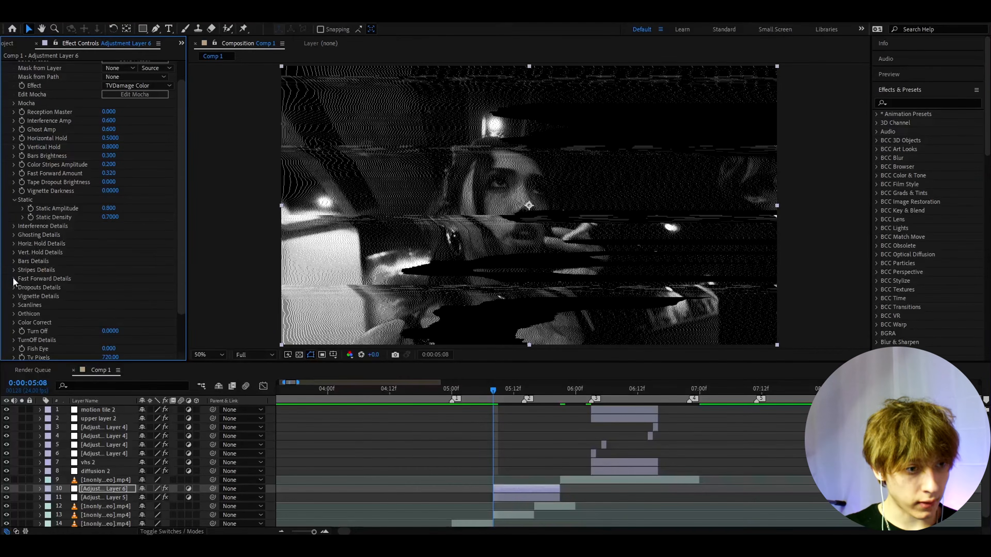
{"action": "left_click", "coordinate": [14, 278]}
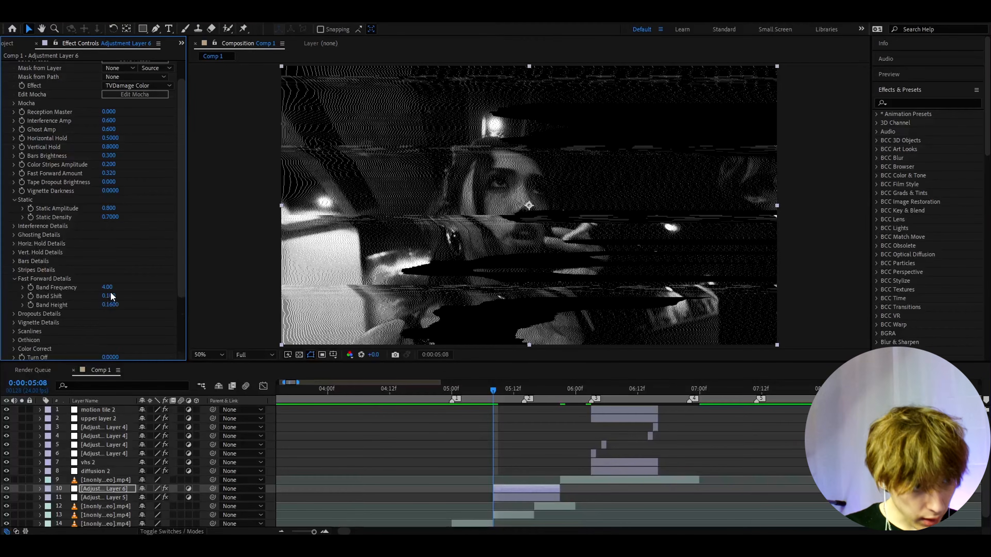
{"action": "type", "text": "0"}
{"action": "key", "text": "Tab"}
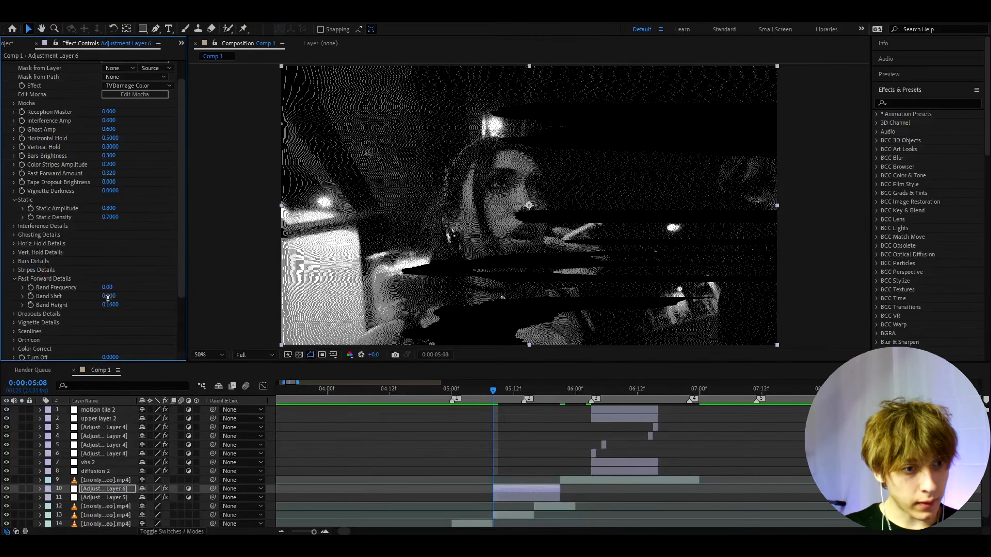
{"action": "type", "text": "0.4"}
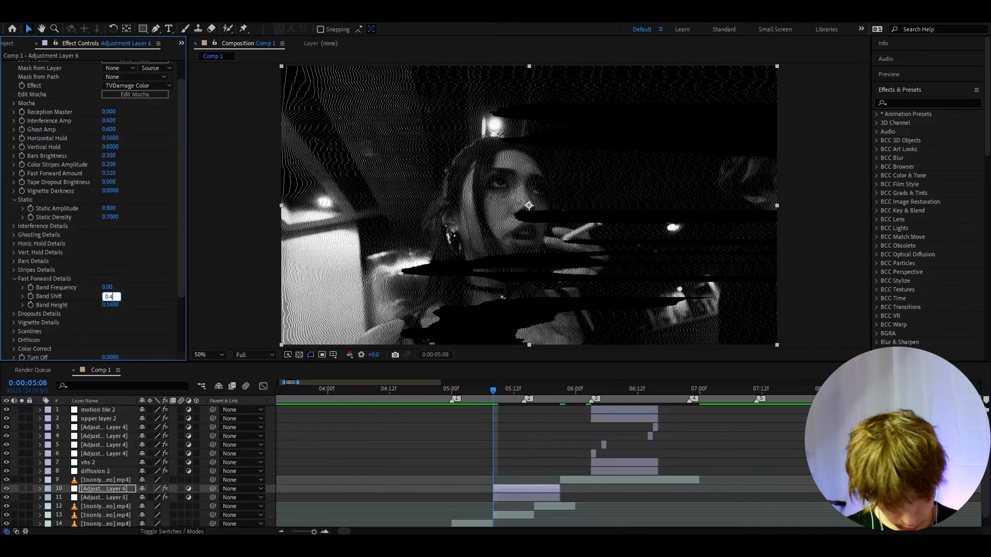
{"action": "type", "text": "6"}
{"action": "left_click", "coordinate": [112, 304]}
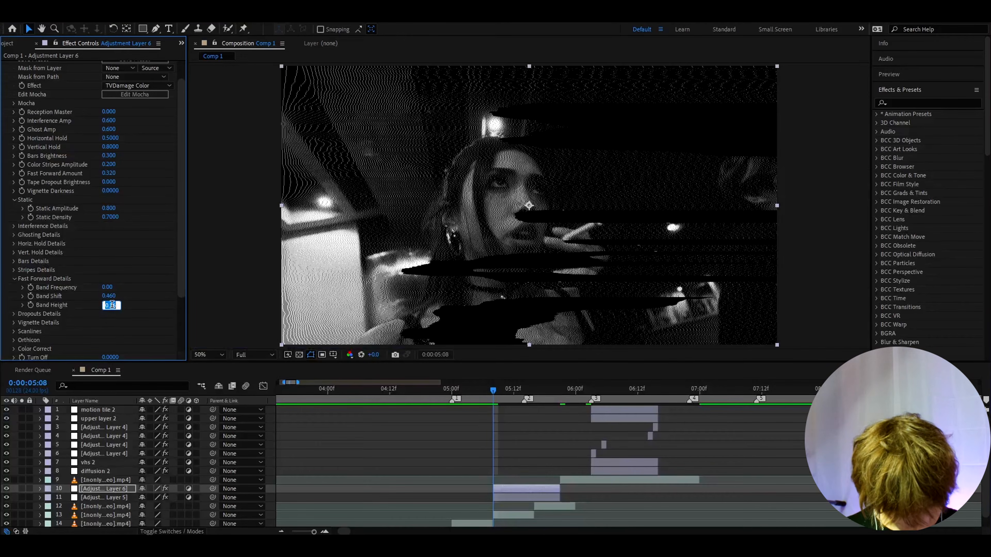
{"action": "type", "text": "0.06"}
{"action": "key", "text": "Return"}
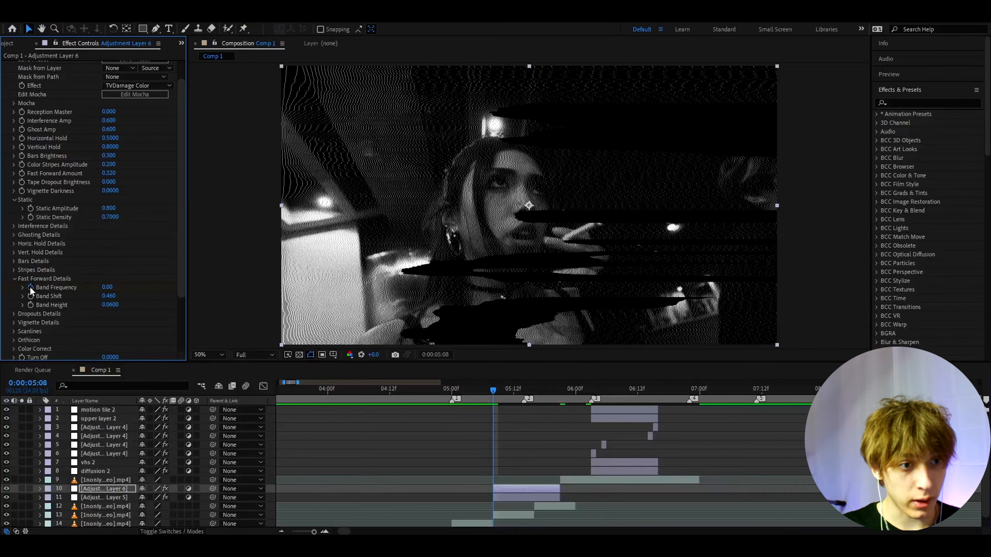
{"action": "scroll", "coordinate": [29, 286], "scroll_direction": "up", "scroll_amount": 2}
Step: Apply the Signal effect to the adjustment layer that holds S_TVDamage
{"action": "key", "text": "ctrl+space"}
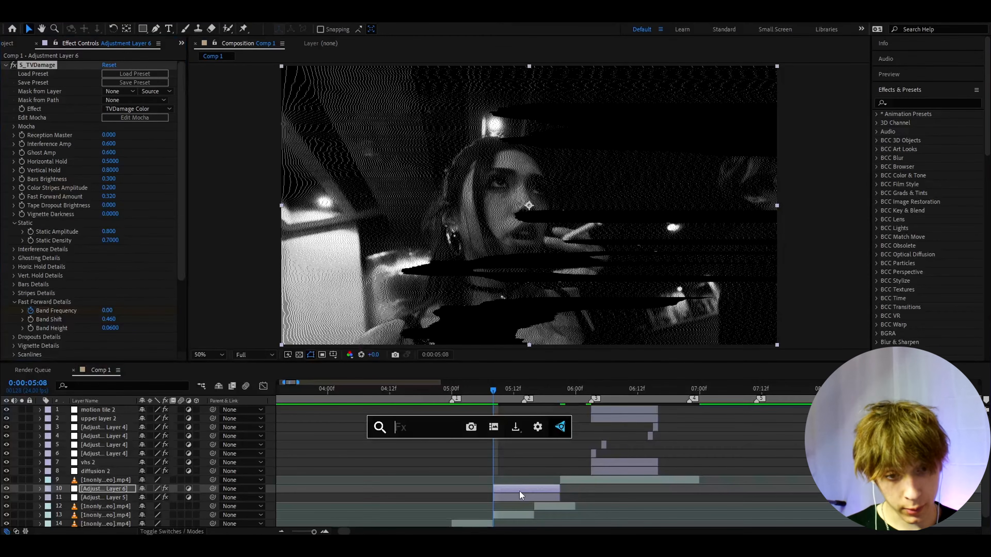
{"action": "type", "text": "sig"}
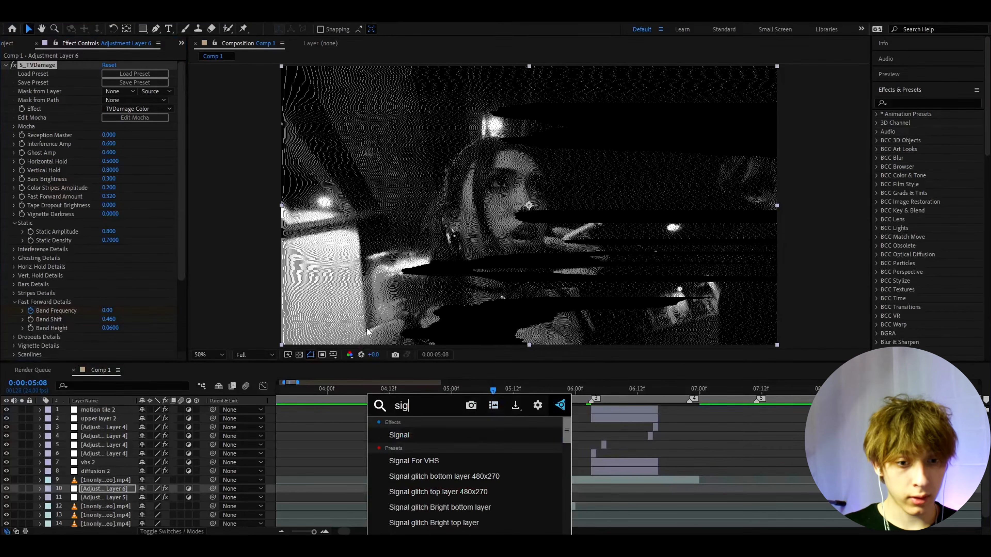
{"action": "key", "text": "Return"}
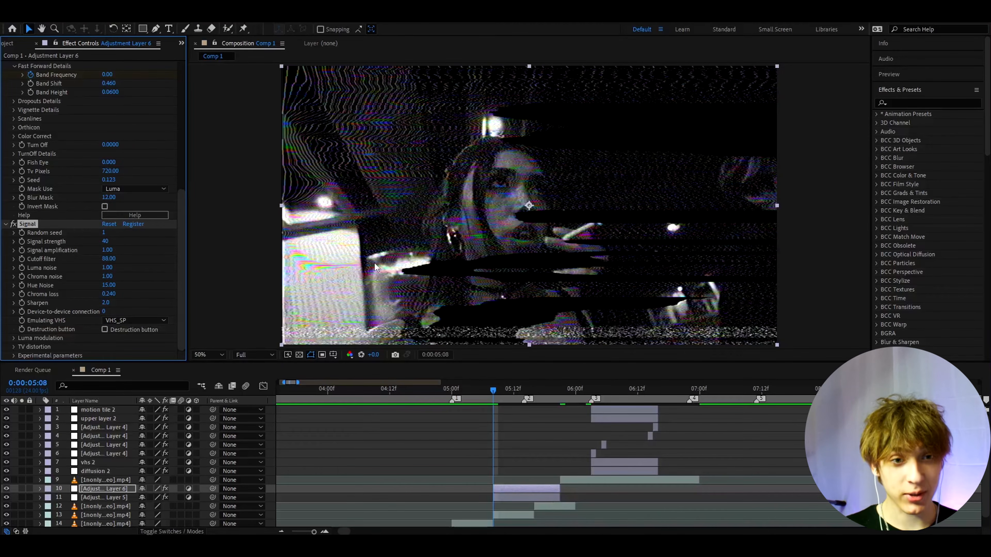
Step: Turn off Signal's luma modulation and its Tape Errors option
{"action": "left_click", "coordinate": [13, 339]}
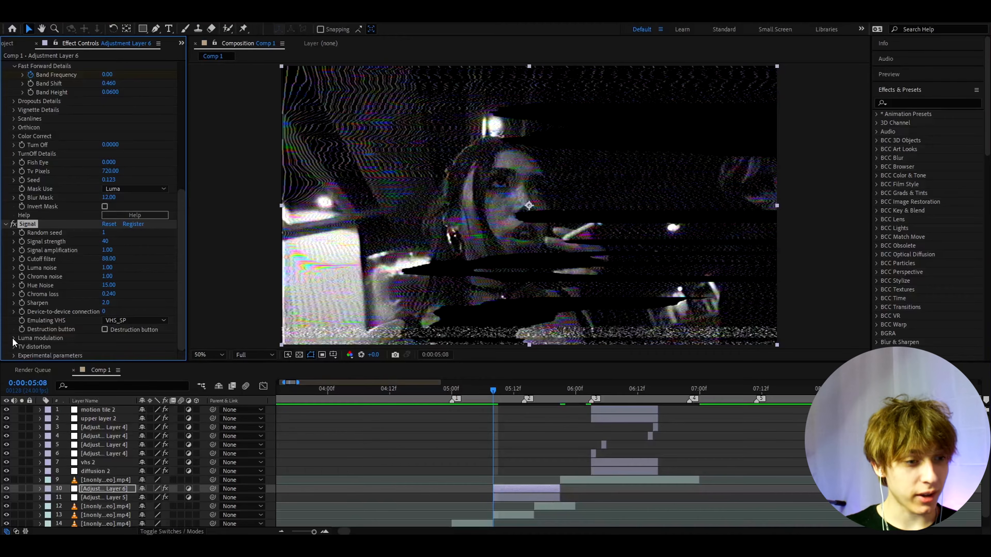
{"action": "scroll", "coordinate": [15, 340], "scroll_direction": "down", "scroll_amount": 3}
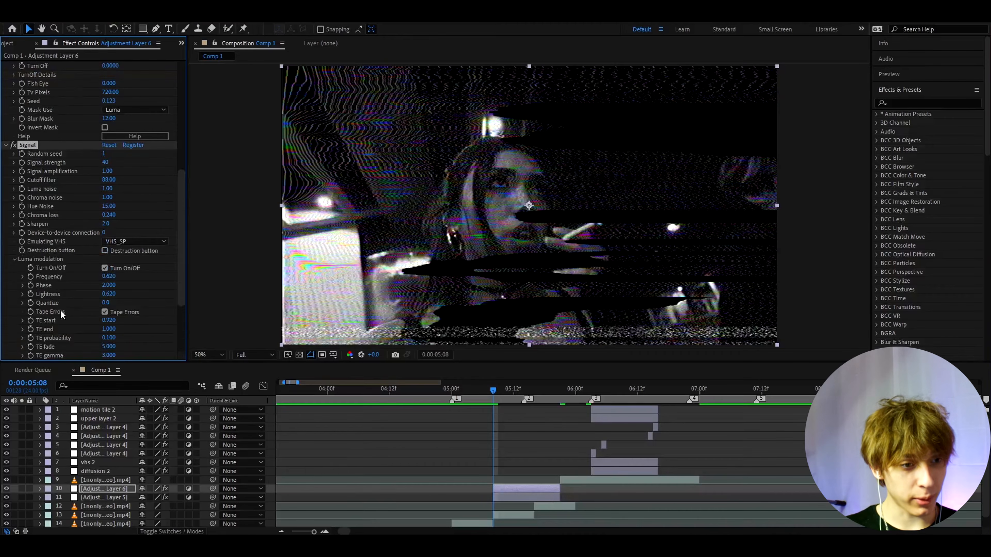
{"action": "left_click", "coordinate": [105, 268]}
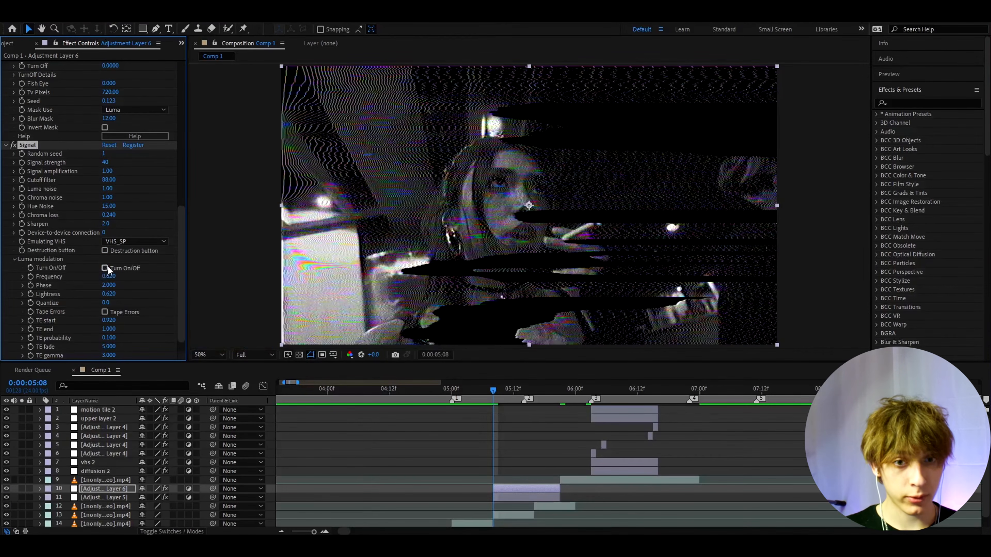
{"action": "left_click", "coordinate": [14, 258]}
Step: Try a Thick distortion of 4.0 in Signal's TV distortion settings and undo it
{"action": "left_click", "coordinate": [14, 346]}
{"action": "scroll", "coordinate": [39, 328], "scroll_direction": "down", "scroll_amount": 1}
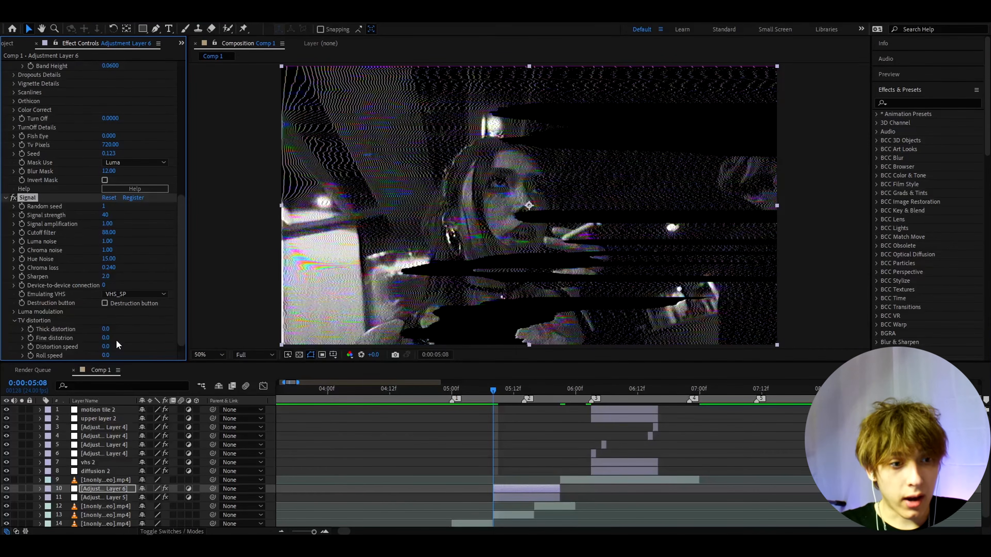
{"action": "left_click_drag", "start_coordinate": [105, 338], "coordinate": [113, 340]}
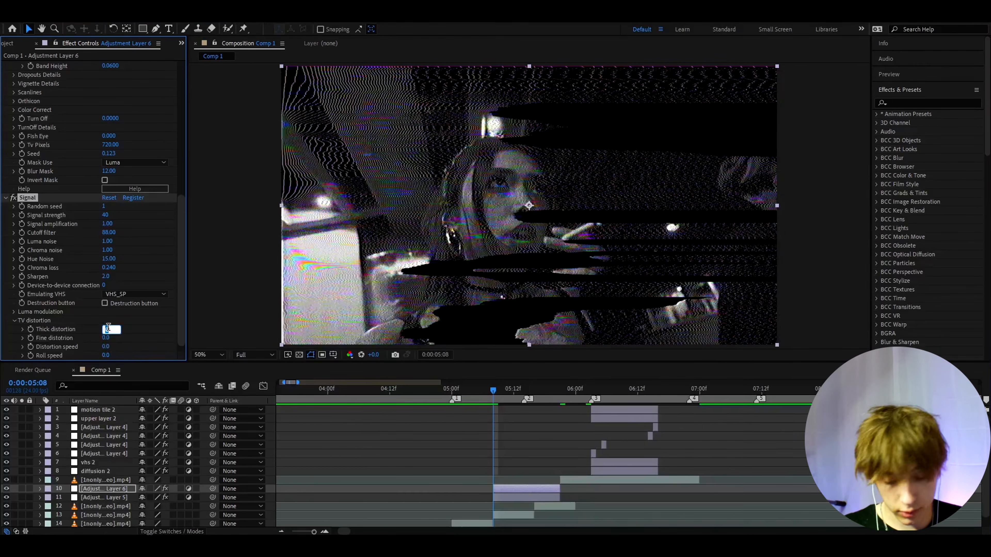
{"action": "left_click_drag", "start_coordinate": [105, 329], "coordinate": [108, 330]}
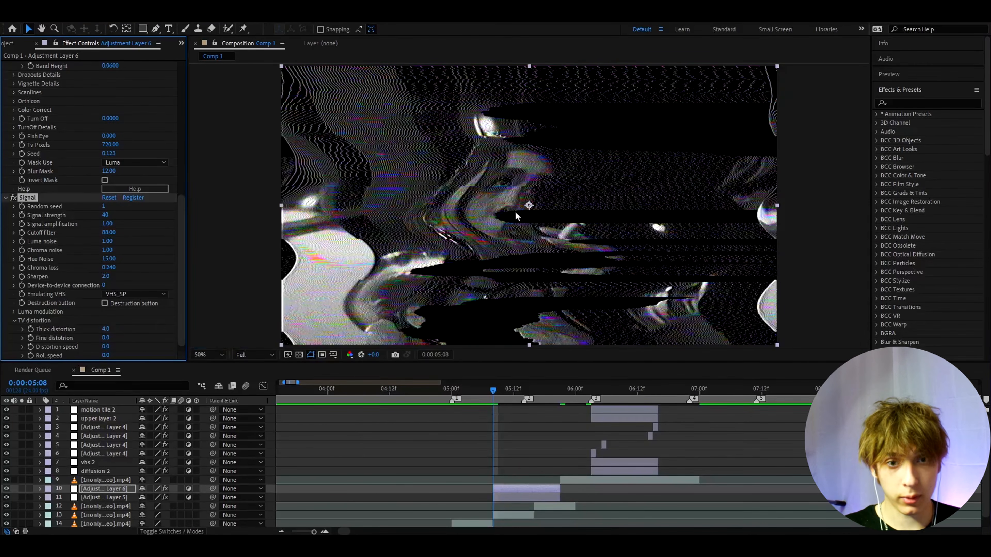
{"action": "key", "text": "ctrl+z"}
Step: Start keyframing Signal's Roll speed at 0:00:05:08
{"action": "scroll", "coordinate": [61, 318], "scroll_direction": "down", "scroll_amount": 1}
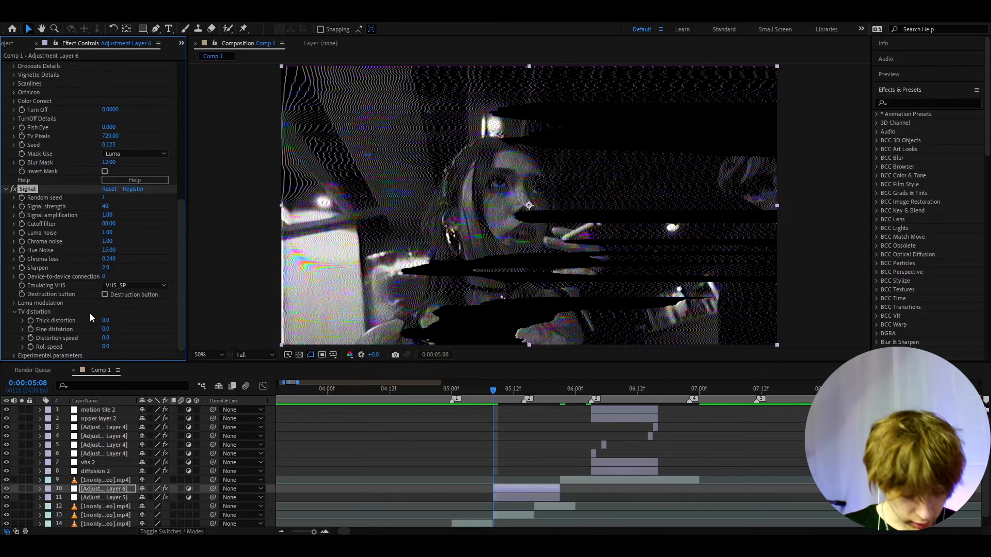
{"action": "left_click", "coordinate": [31, 347]}
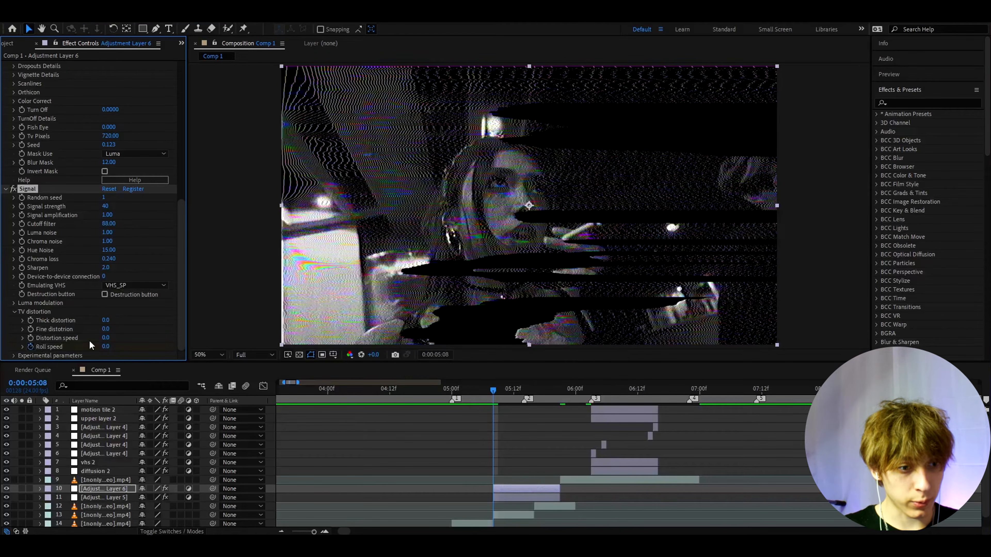
Step: Apply Fast Box Blur to the adjustment layer that holds S_TVDamage and Signal
{"action": "left_click", "coordinate": [519, 488]}
{"action": "scroll", "coordinate": [512, 482], "scroll_direction": "down", "scroll_amount": 1}
{"action": "scroll", "coordinate": [513, 482], "scroll_direction": "up", "scroll_amount": 2}
{"action": "key", "text": "ctrl+space"}
{"action": "type", "text": "fast"}
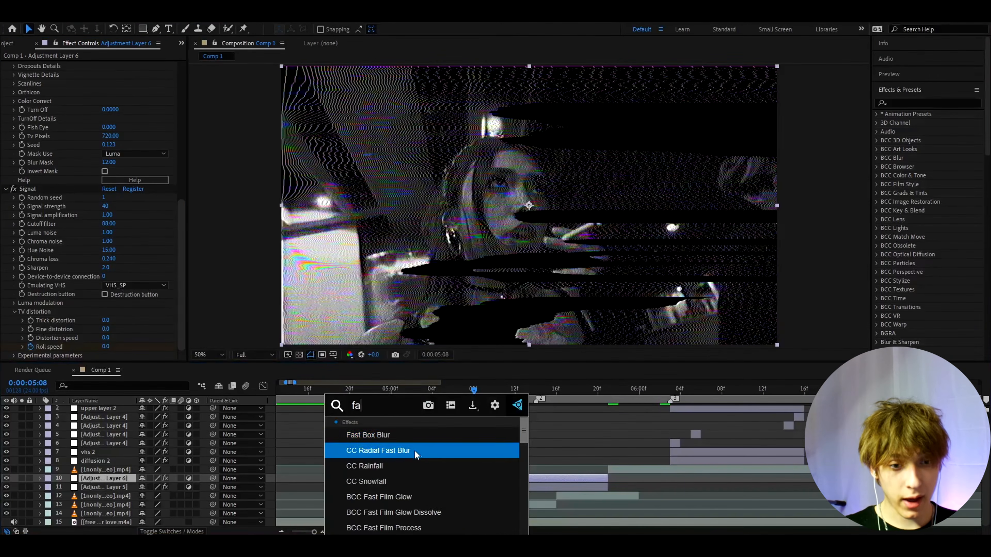
{"action": "left_click", "coordinate": [375, 440]}
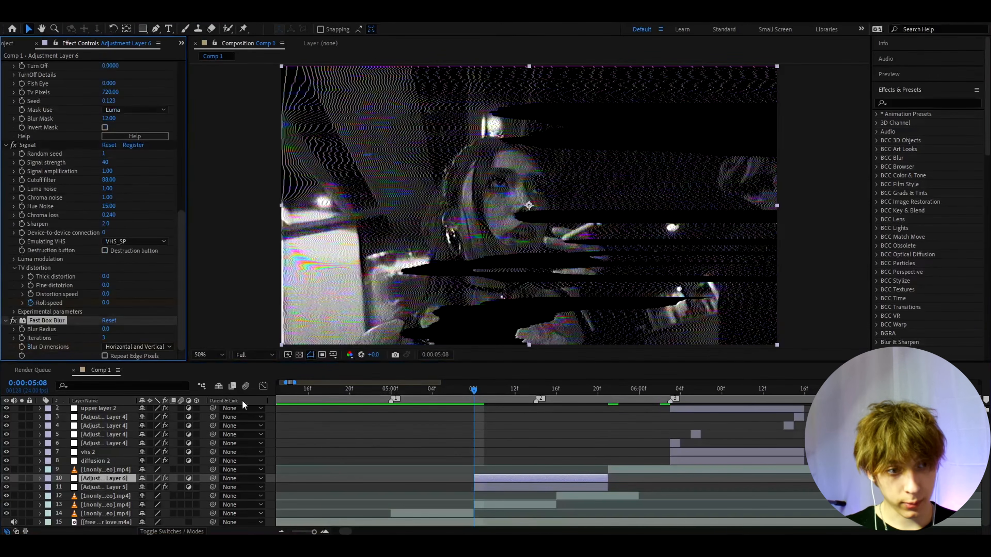
Step: Set Fast Box Blur's Blur Radius to 2 and save the project
{"action": "left_click", "coordinate": [104, 330]}
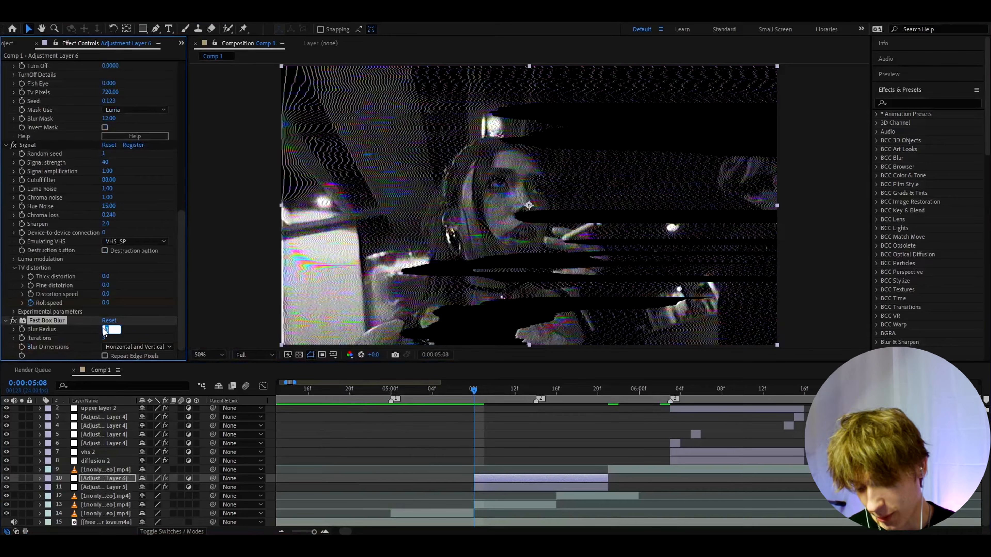
{"action": "type", "text": "2"}
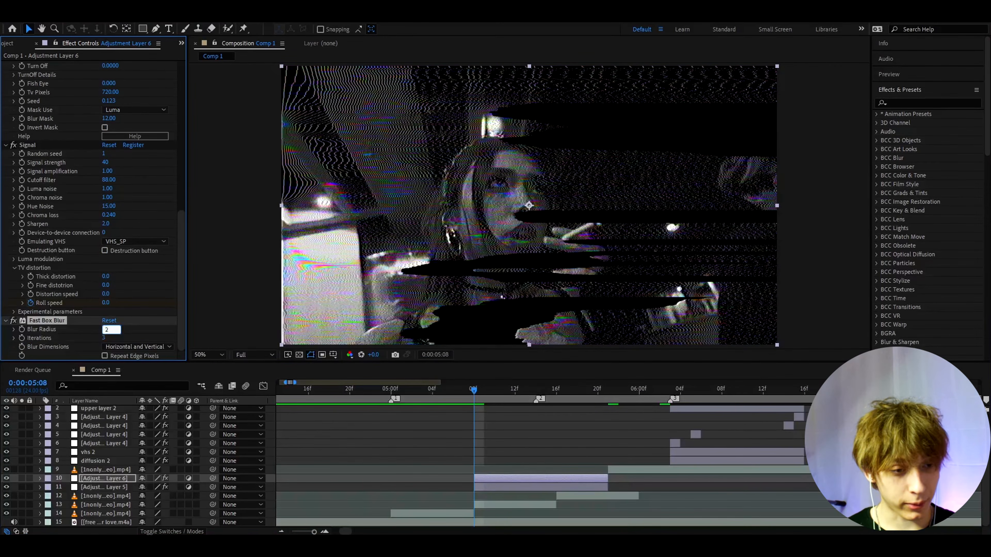
{"action": "key", "text": "Return"}
{"action": "key", "text": "ctrl+s"}
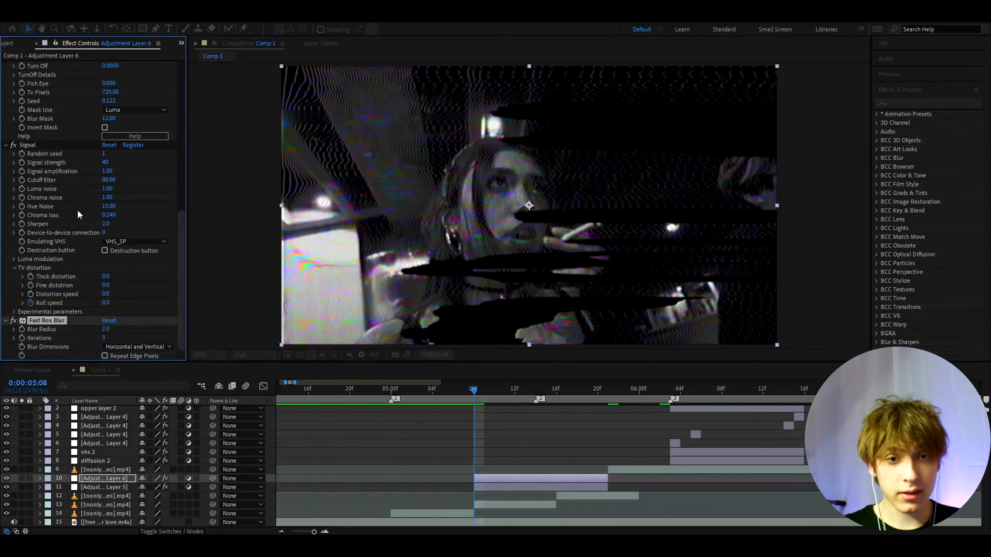
Step: Compare the picture with Fast Box Blur off and on, and check the frames around 0:00:05:08
{"action": "left_click", "coordinate": [15, 321]}
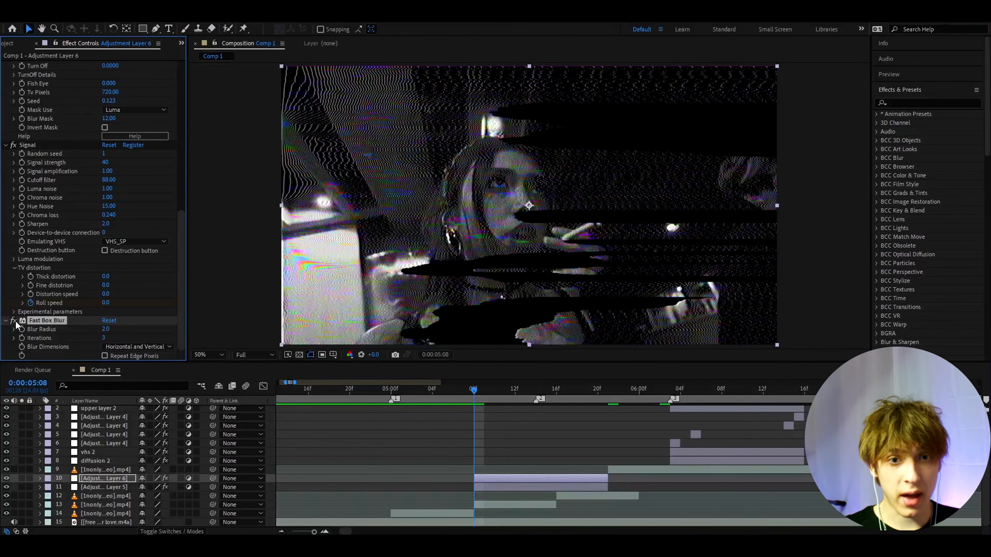
{"action": "scroll", "coordinate": [497, 270], "scroll_direction": "down", "scroll_amount": 1}
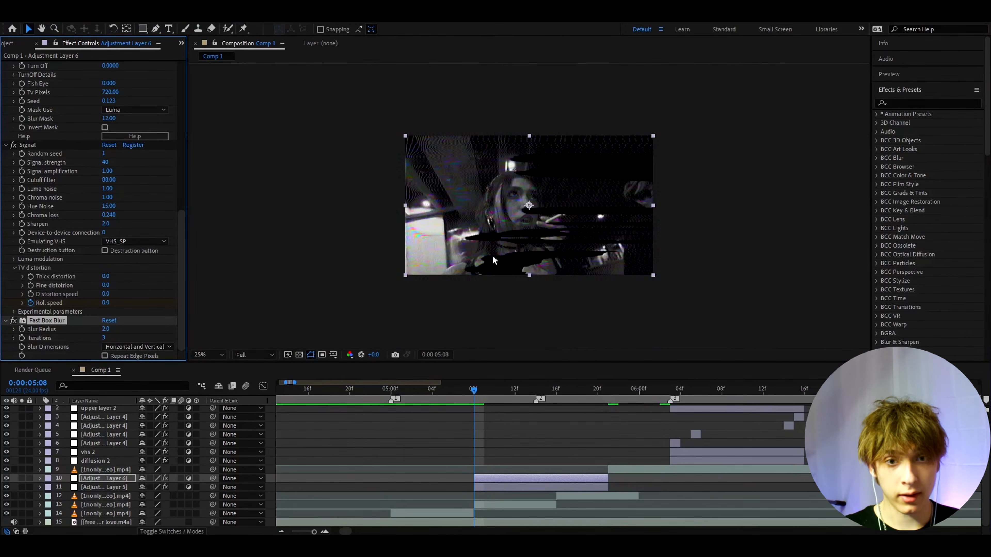
{"action": "scroll", "coordinate": [497, 270], "scroll_direction": "up", "scroll_amount": 1}
{"action": "left_click", "coordinate": [478, 390]}
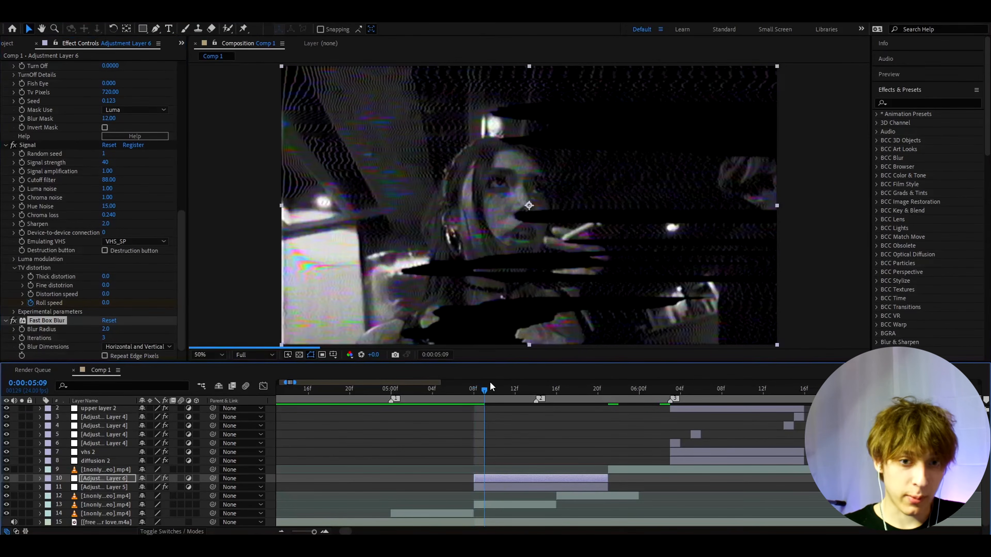
{"action": "key", "text": "Page_Up"}
{"action": "left_click", "coordinate": [471, 391]}
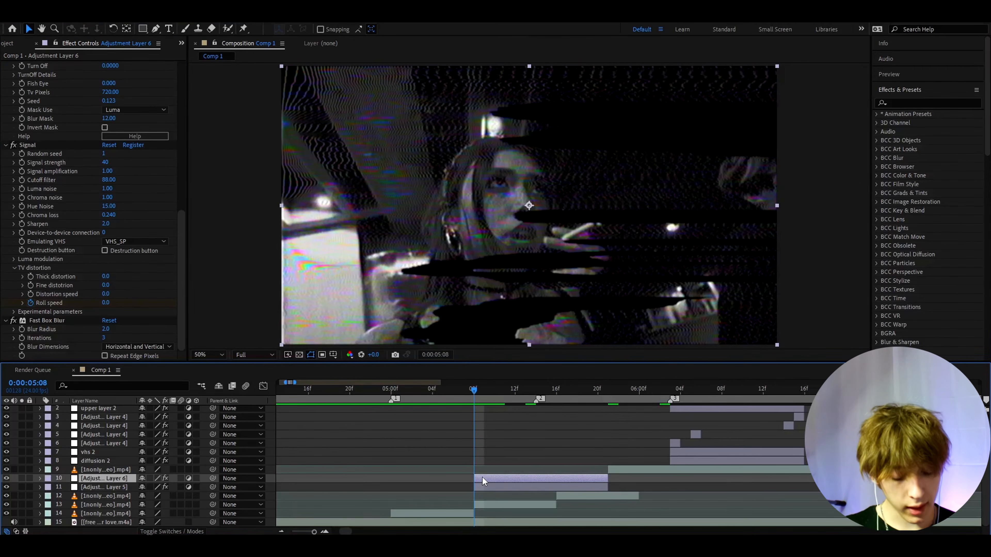
Step: Reveal the keyframed properties of Adjustment Layer 6 and Adjustment Layer 5 in the timeline
{"action": "key", "text": "u"}
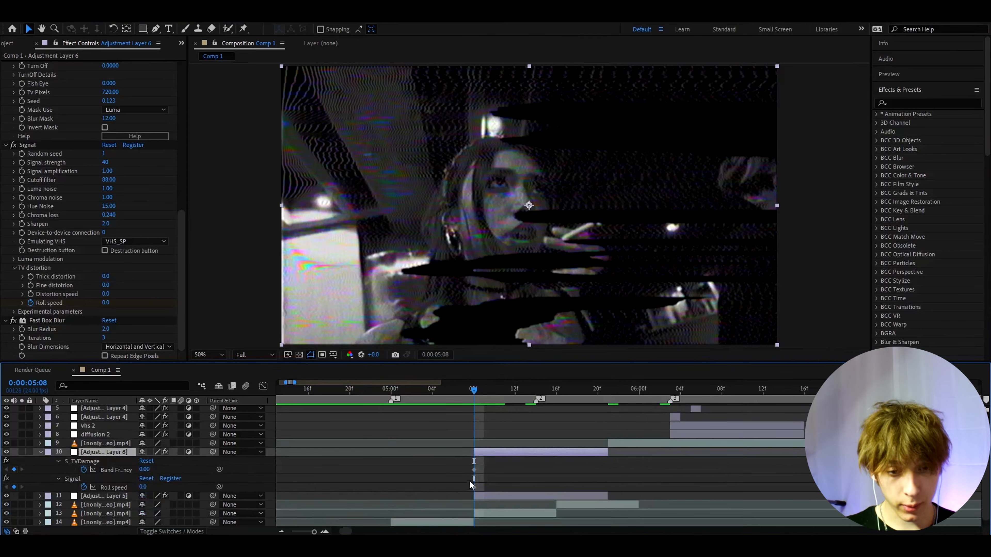
{"action": "left_click", "coordinate": [486, 495]}
{"action": "scroll", "coordinate": [483, 439], "scroll_direction": "down", "scroll_amount": 1}
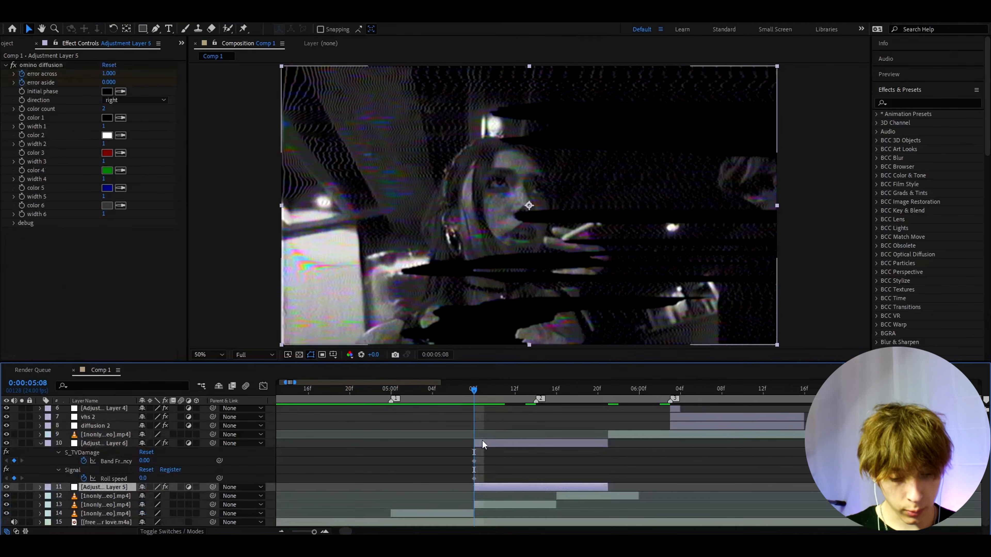
{"action": "key", "text": "u"}
Step: Rename the adjustment layer that holds omino diffusion to "diffusion"
{"action": "right_click", "coordinate": [484, 461]}
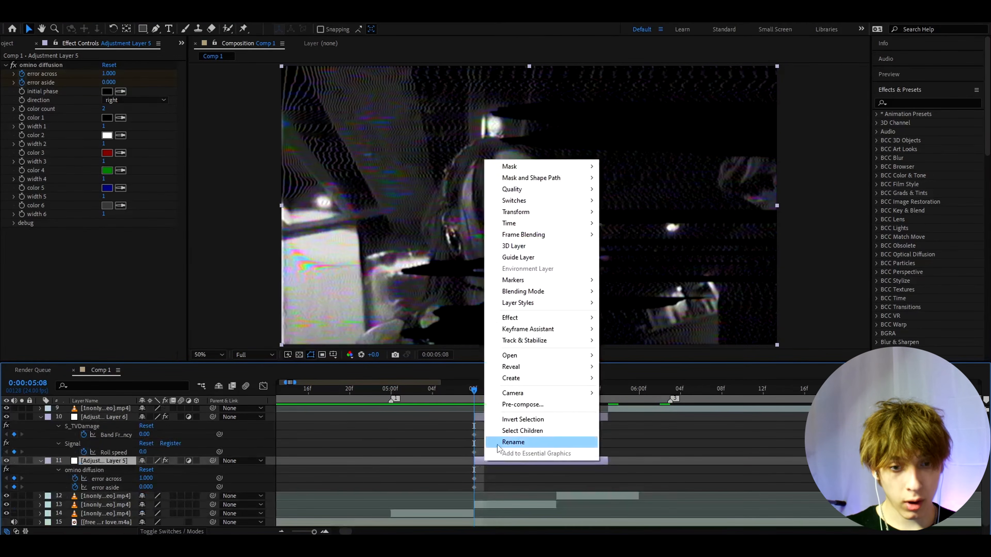
{"action": "left_click", "coordinate": [513, 442]}
{"action": "type", "text": "diff"}
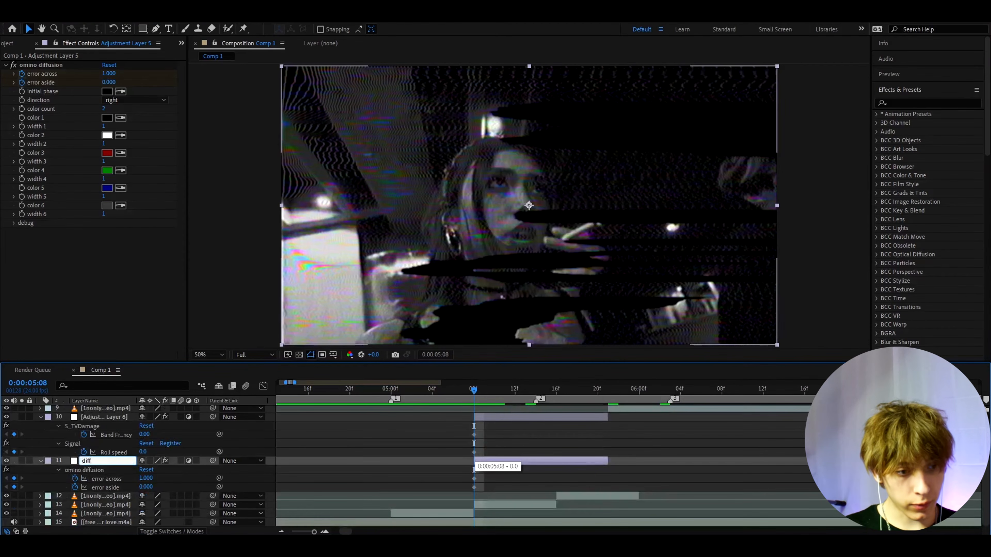
{"action": "type", "text": "usion"}
{"action": "key", "text": "Return"}
Step: Rename the adjustment layer with S_TVDamage and Signal to "vhs" and save the project
{"action": "right_click", "coordinate": [118, 417]}
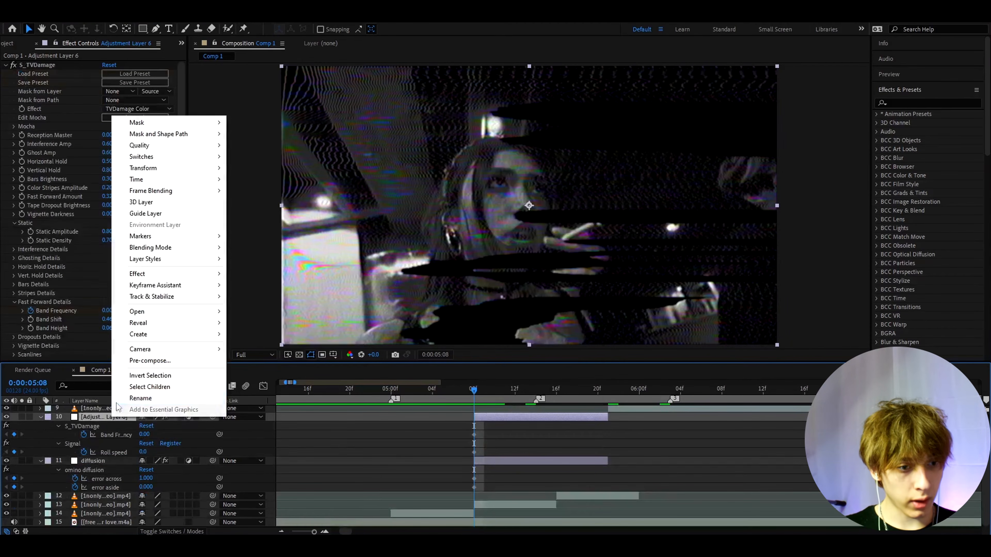
{"action": "left_click", "coordinate": [140, 398]}
{"action": "type", "text": "vhs"}
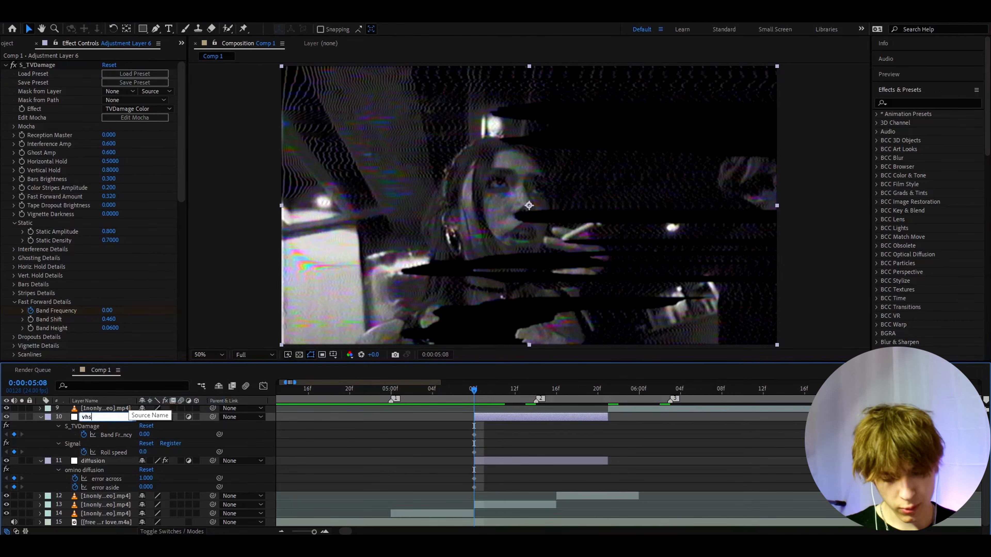
{"action": "key", "text": "Return"}
{"action": "left_click", "coordinate": [503, 430]}
{"action": "key", "text": "ctrl+s"}
Step: Move the error aside keyframe on the diffusion layer from the layer's start to 0:00:05:10
{"action": "left_click", "coordinate": [485, 417]}
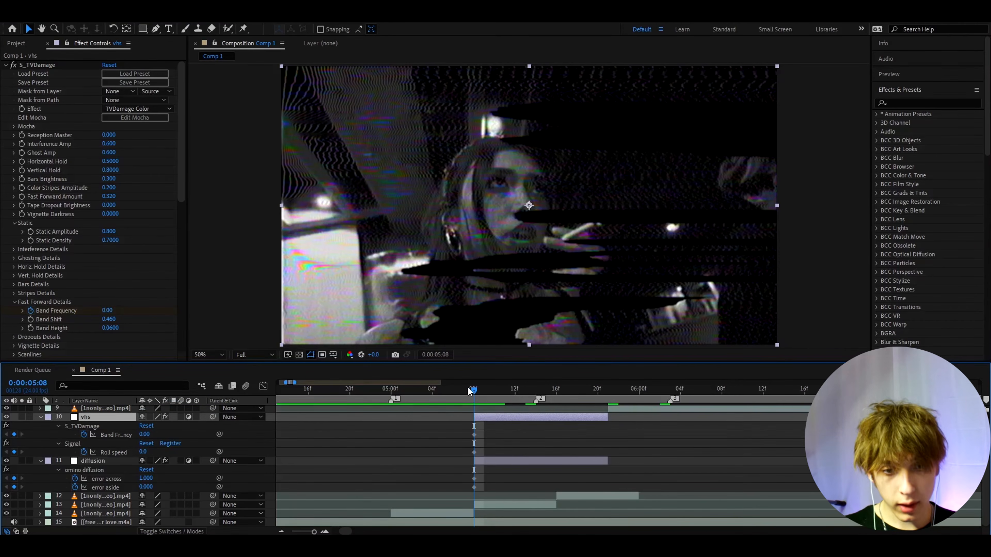
{"action": "left_click_drag", "start_coordinate": [473, 391], "coordinate": [490, 384]}
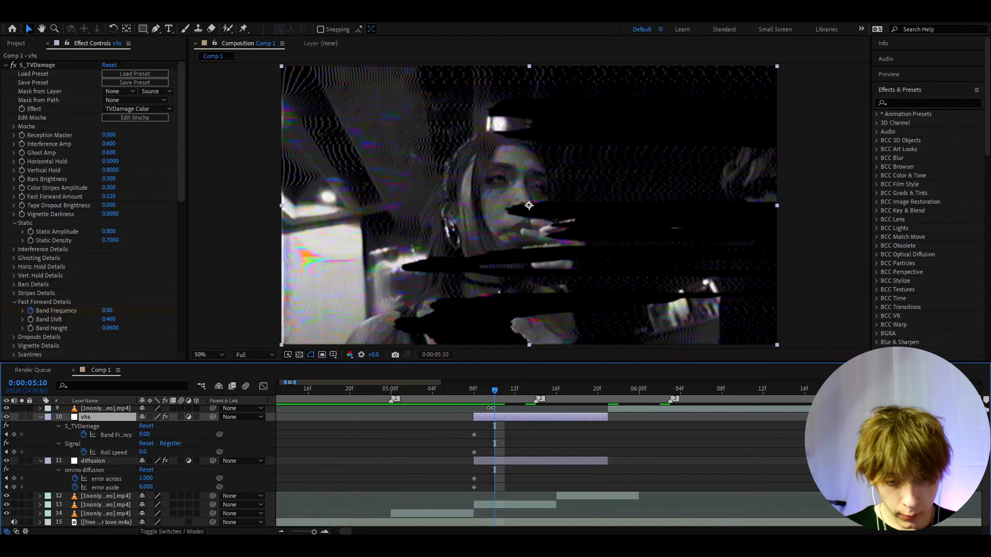
{"action": "left_click_drag", "start_coordinate": [474, 487], "coordinate": [495, 487]}
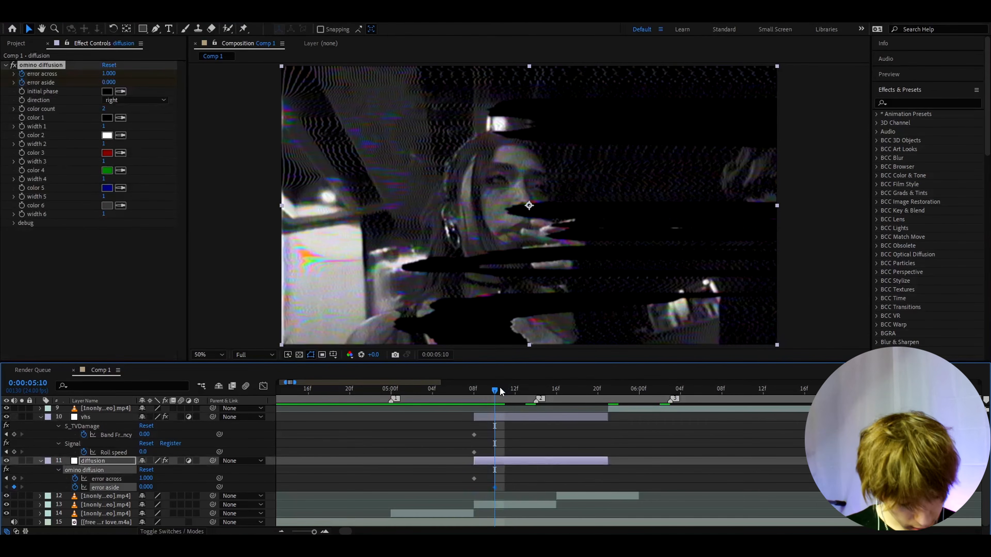
Step: Keyframe omino diffusion's error aside at 0:00:05:11 with a value of 0.51, after trying 0.49
{"action": "left_click_drag", "start_coordinate": [495, 392], "coordinate": [504, 392]}
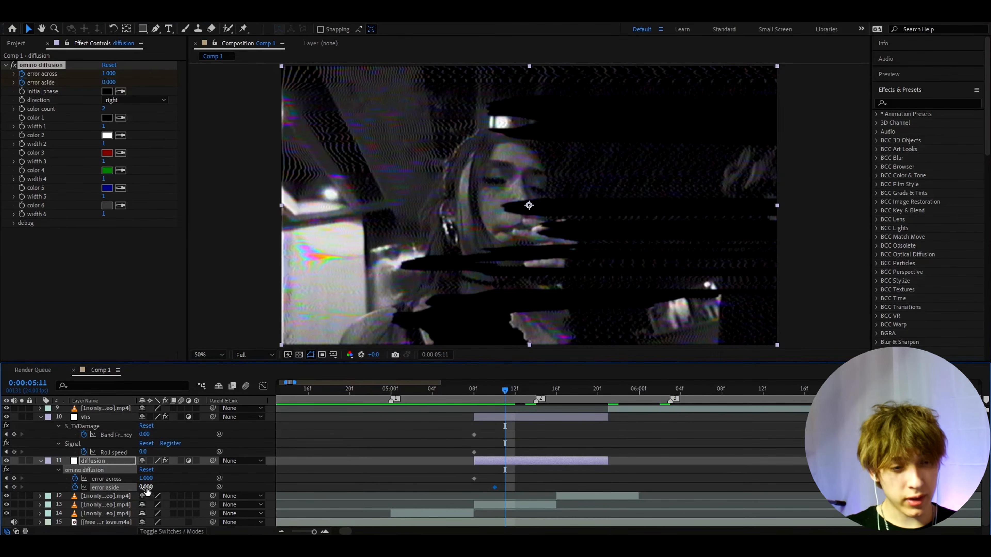
{"action": "left_click_drag", "start_coordinate": [146, 491], "coordinate": [174, 490]}
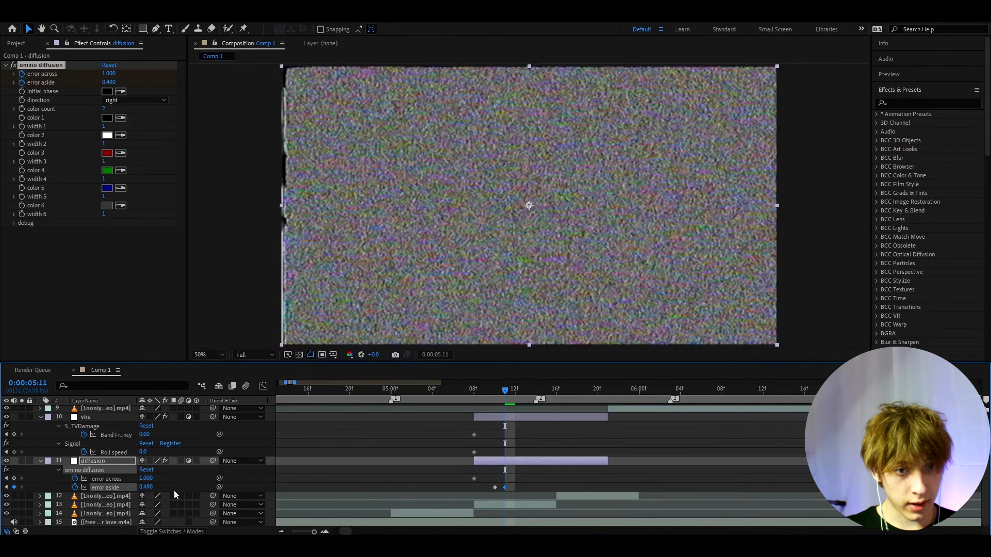
{"action": "key", "text": "comma"}
{"action": "key", "text": "comma"}
{"action": "key", "text": "comma"}
{"action": "key", "text": "comma"}
{"action": "key", "text": "period"}
{"action": "key", "text": "period"}
{"action": "key", "text": "period"}
{"action": "key", "text": "period"}
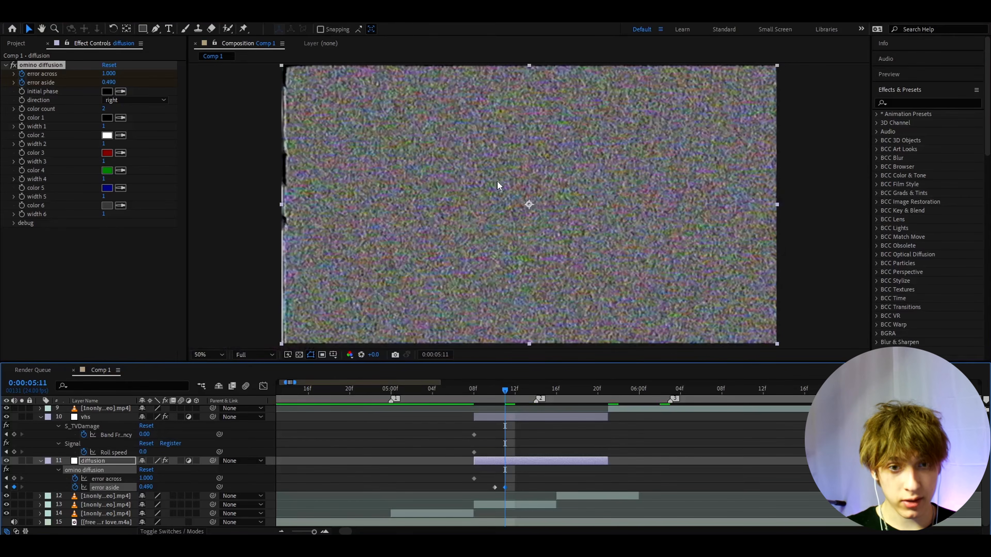
{"action": "left_click", "coordinate": [150, 489]}
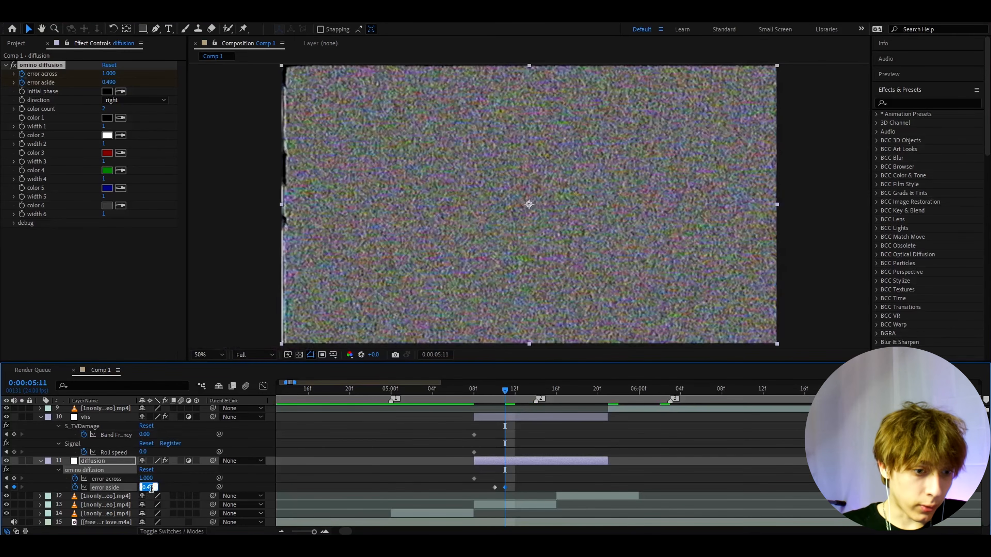
{"action": "key", "text": "BackSpace"}
{"action": "type", "text": "51"}
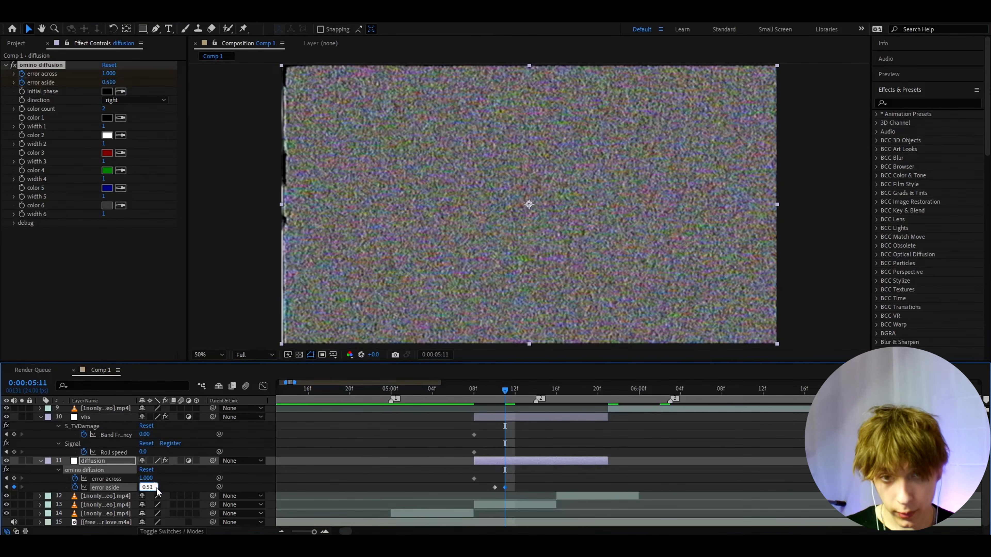
{"action": "key", "text": "Return"}
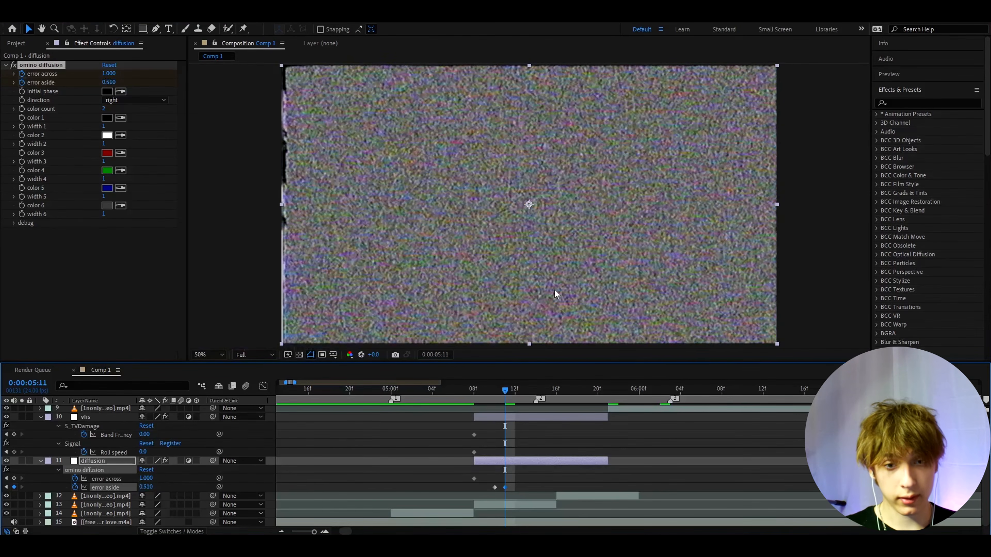
Step: Add an error aside keyframe at 0:00:05:12 that holds the same value as the previous keyframe
{"action": "key", "text": "Page_Down"}
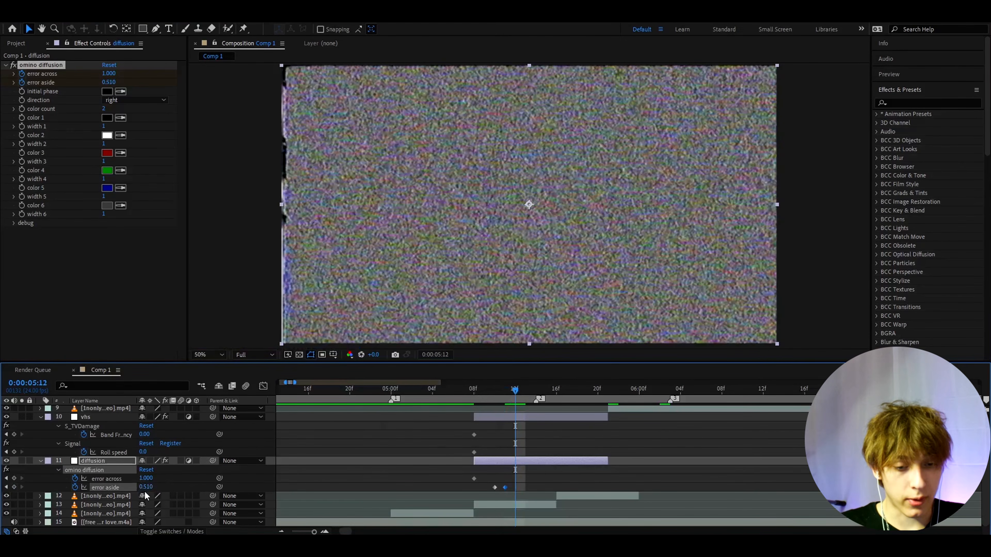
{"action": "scroll", "coordinate": [559, 168], "scroll_direction": "down", "scroll_amount": 3}
{"action": "scroll", "coordinate": [511, 189], "scroll_direction": "up", "scroll_amount": 3}
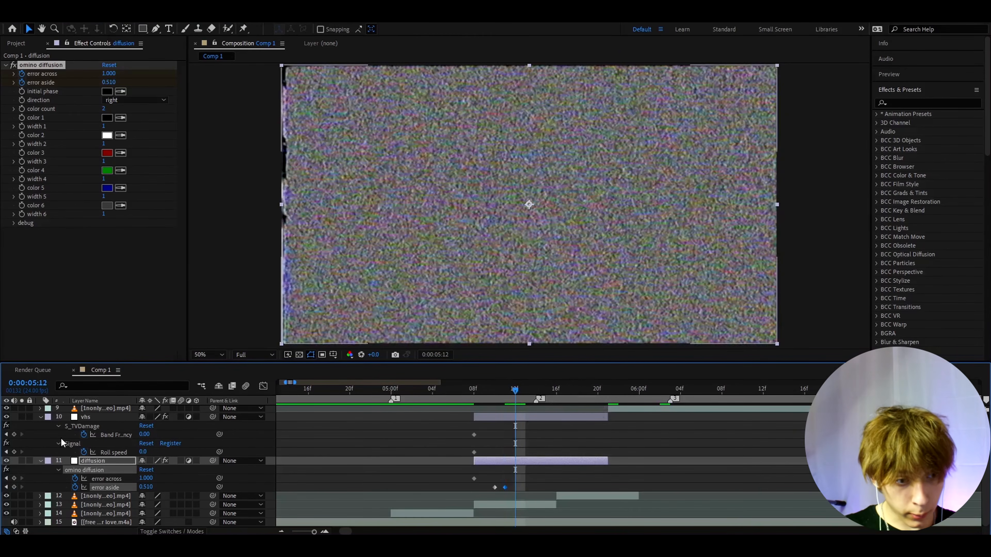
{"action": "left_click", "coordinate": [14, 487]}
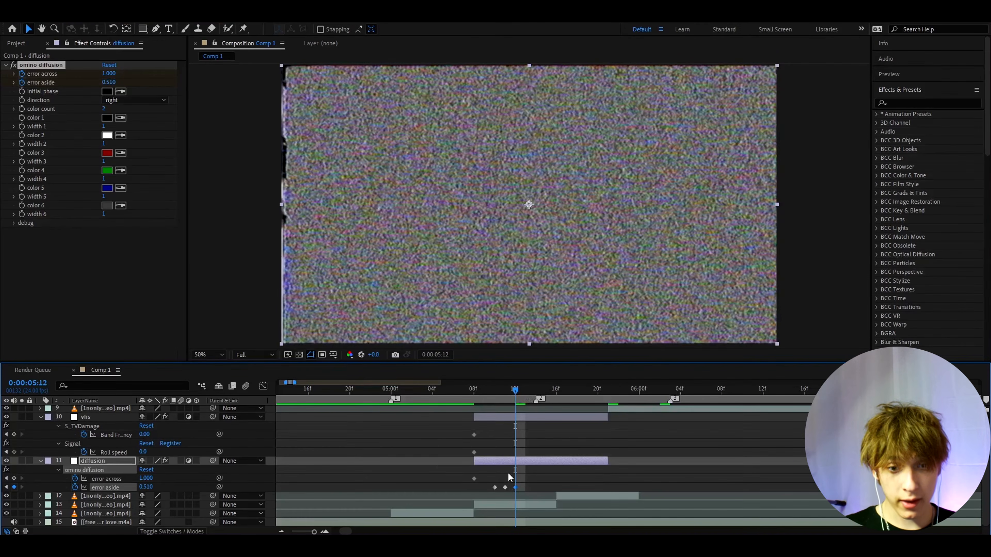
Step: Keyframe the diffusion layer's error aside at 0.22 at 0:00:05:13
{"action": "left_click_drag", "start_coordinate": [515, 394], "coordinate": [526, 391]}
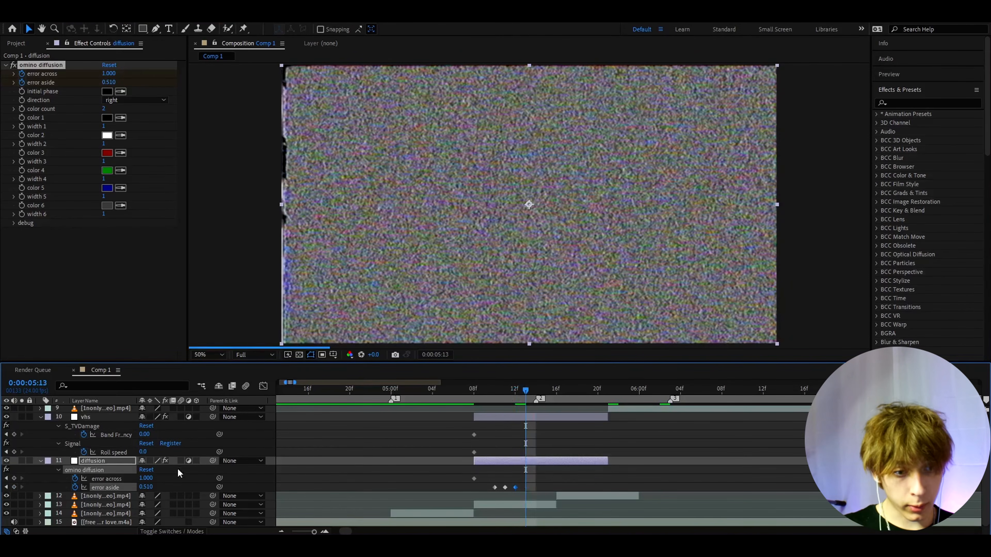
{"action": "left_click", "coordinate": [156, 487]}
{"action": "type", "text": "0"}
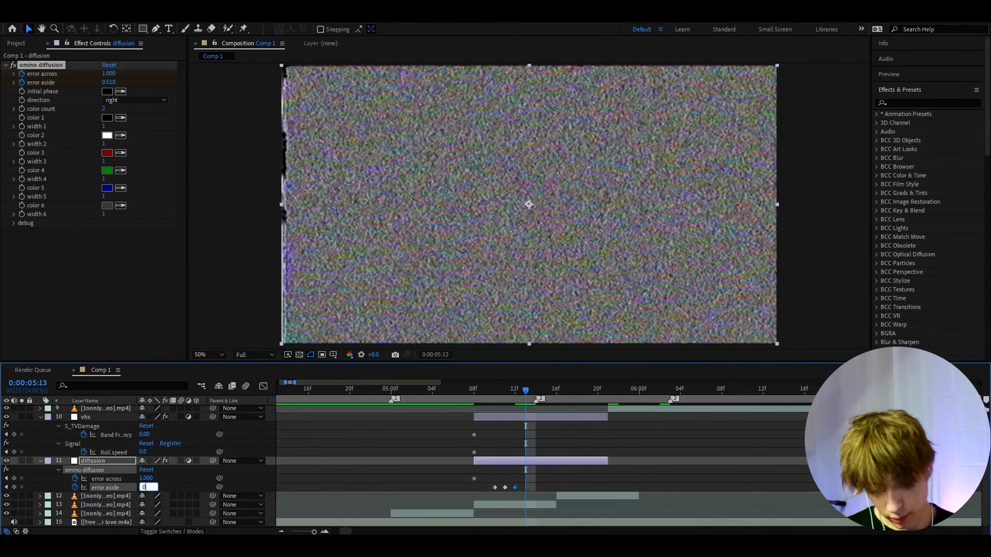
{"action": "type", "text": ".22"}
{"action": "key", "text": "Return"}
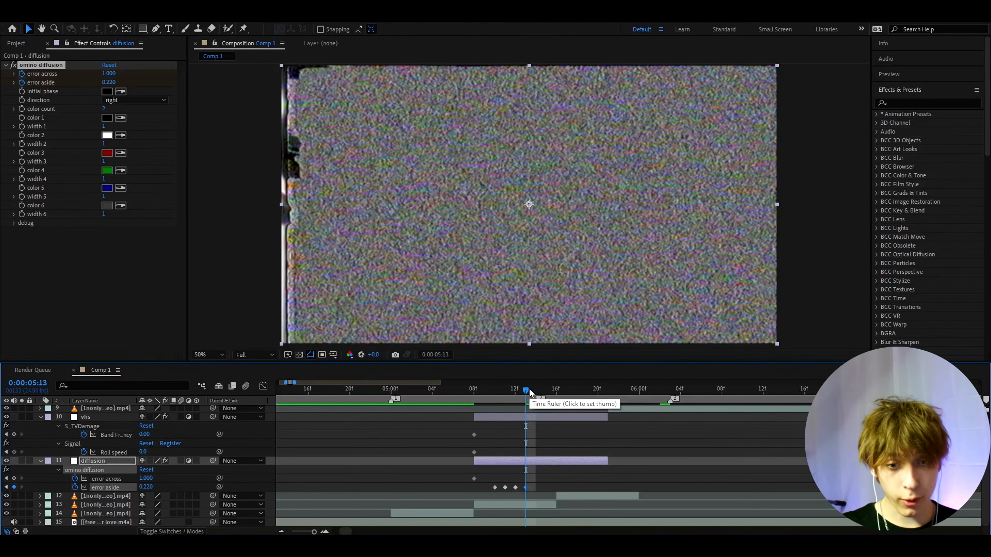
Step: Keyframe the diffusion layer's error across at 0.6 at 0:00:05:14 and check the preceding frames
{"action": "key", "text": "Page_Down"}
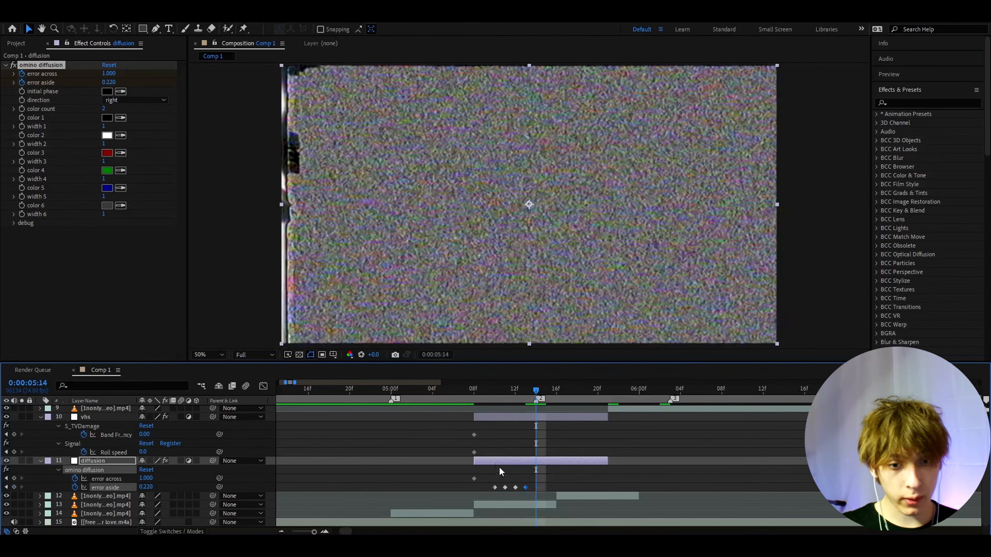
{"action": "left_click", "coordinate": [499, 469]}
{"action": "left_click", "coordinate": [147, 478]}
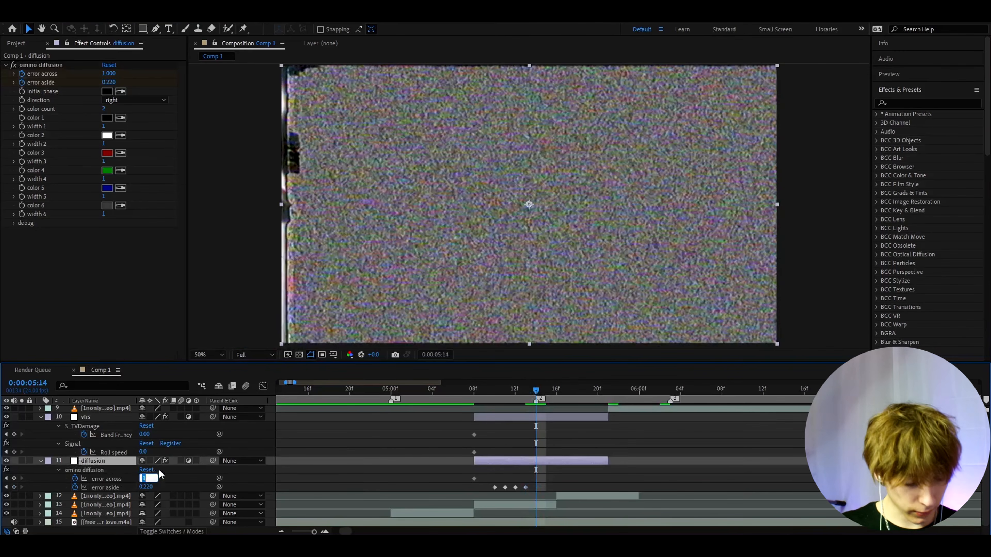
{"action": "type", "text": "0"}
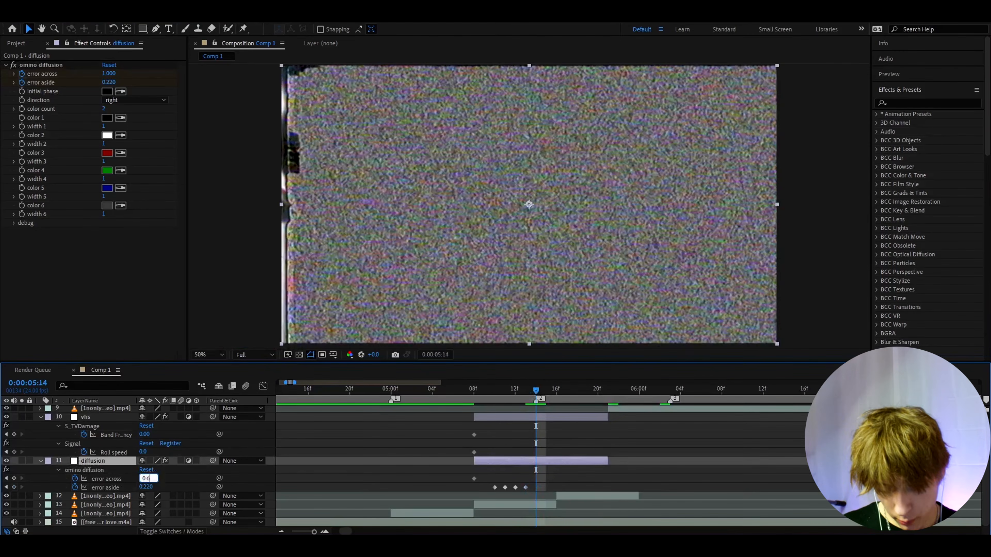
{"action": "type", "text": ".6"}
{"action": "key", "text": "Return"}
{"action": "left_click", "coordinate": [526, 389]}
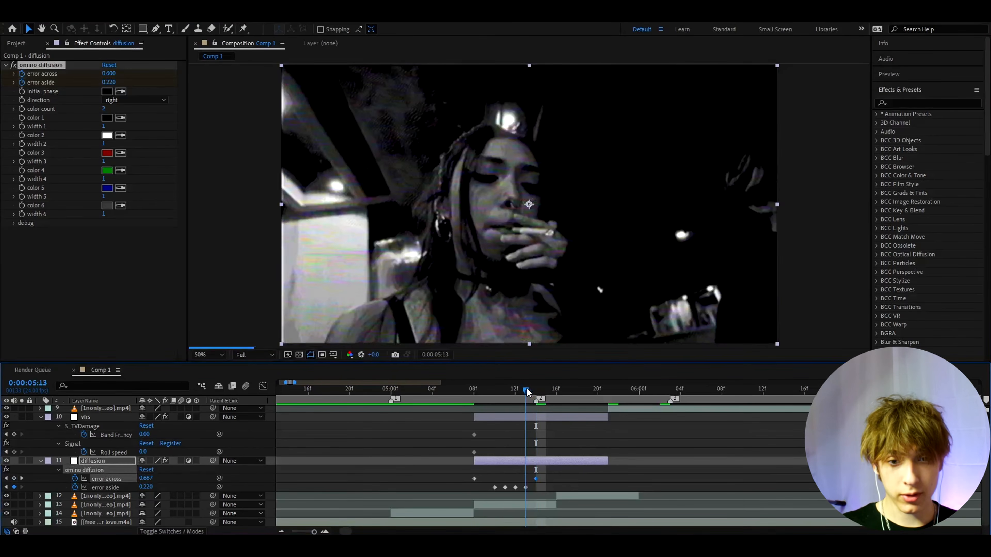
{"action": "left_click", "coordinate": [520, 391]}
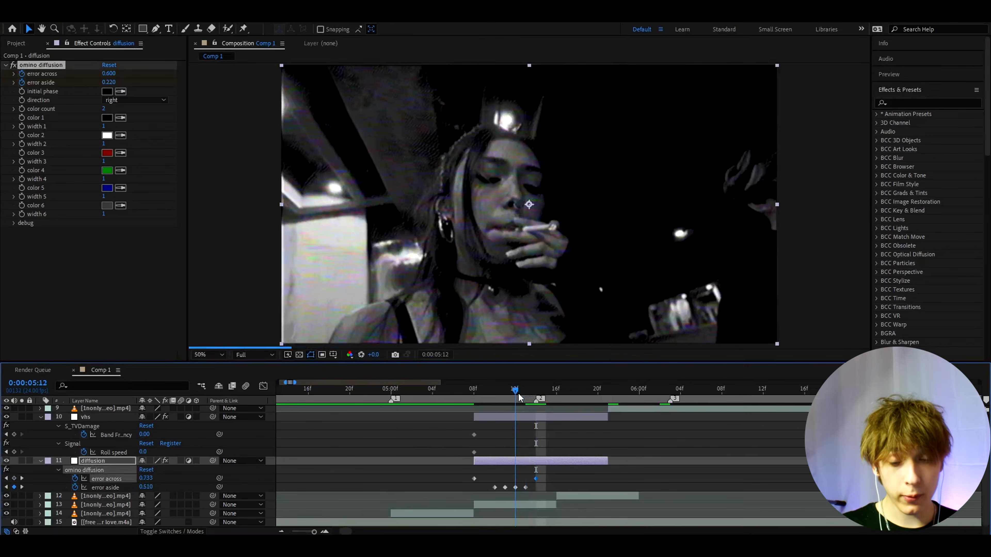
Step: Check the diffusion layer's error aside keyframe at 0:00:05:12 and preview the frames up to 0:00:05:15
{"action": "left_click_drag", "start_coordinate": [509, 397], "coordinate": [514, 397]}
{"action": "left_click", "coordinate": [514, 488]}
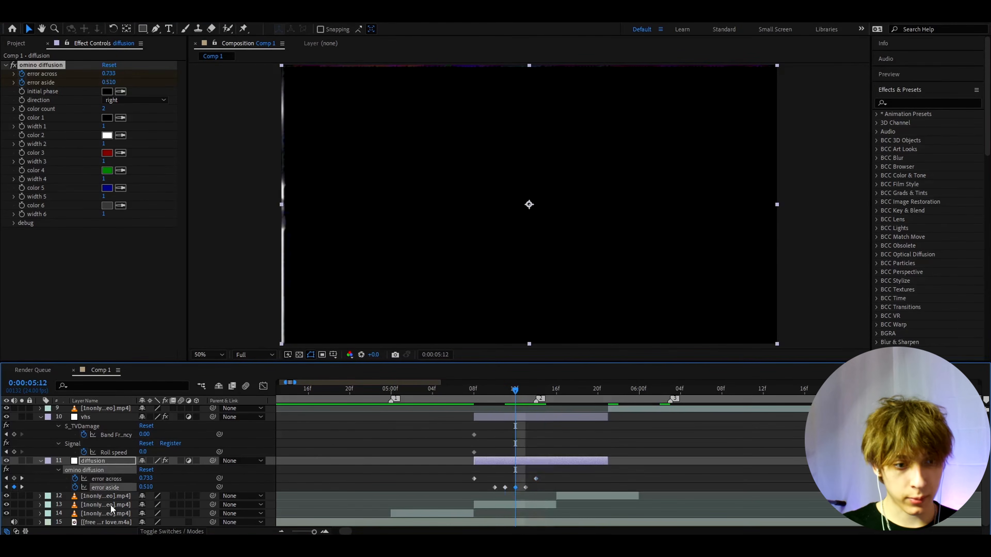
{"action": "mouse_move", "coordinate": [152, 492]}
{"action": "left_mouse_down"}
{"action": "mouse_move", "coordinate": [167, 491]}
{"action": "mouse_move", "coordinate": [158, 488]}
{"action": "left_mouse_up"}
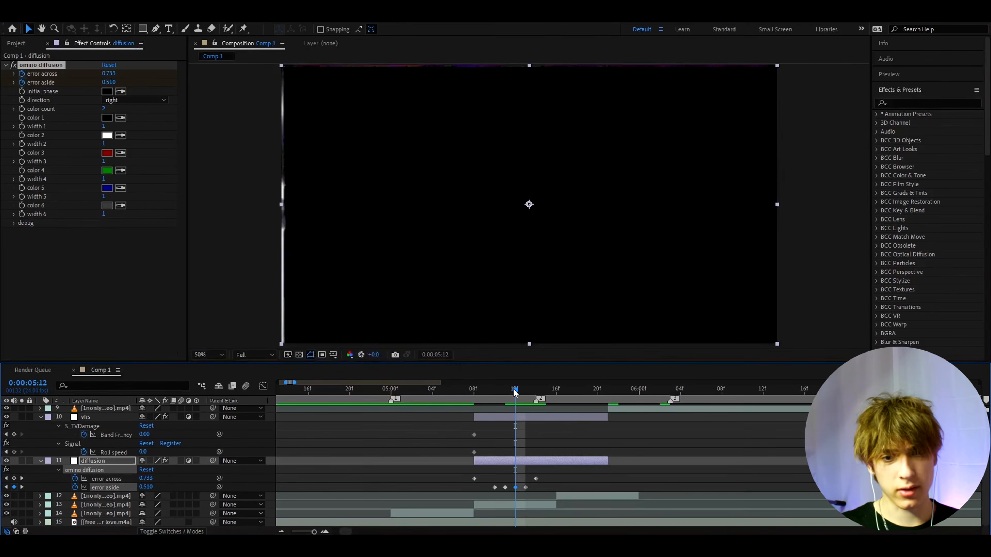
{"action": "left_click_drag", "start_coordinate": [495, 393], "coordinate": [547, 400]}
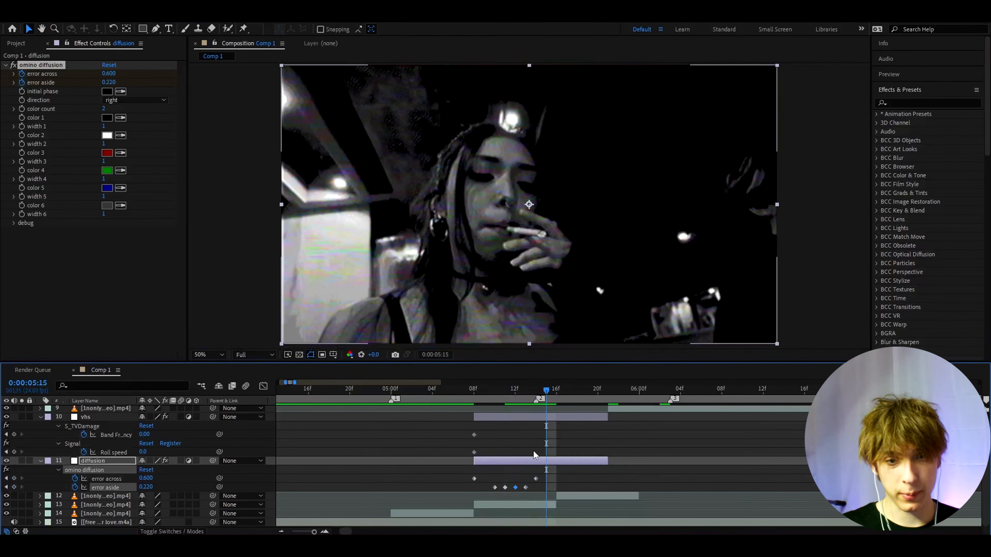
{"action": "left_click", "coordinate": [535, 460]}
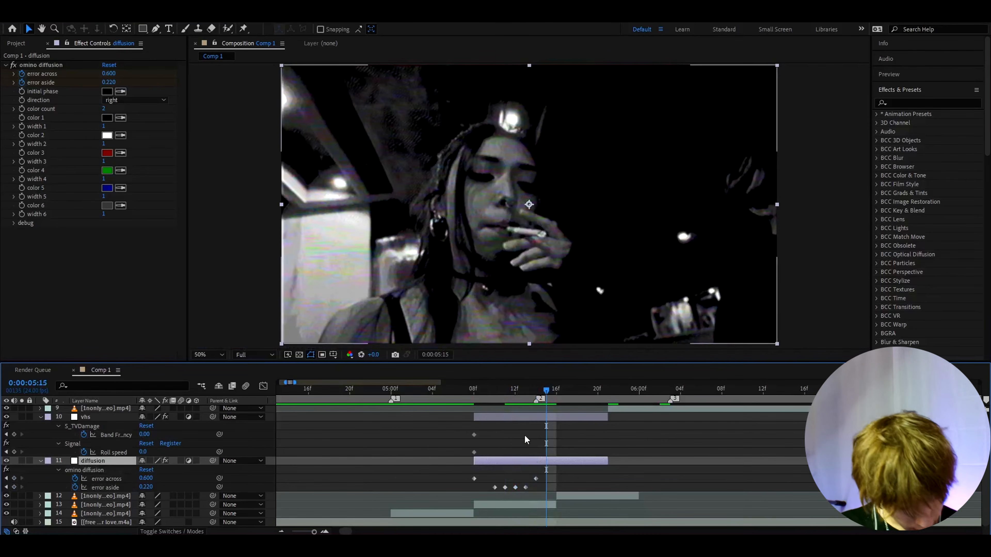
Step: Keyframe the vhs layer's Signal Roll speed at 3 at 0:00:05:14
{"action": "key", "text": "Page_Up"}
{"action": "left_click", "coordinate": [530, 418]}
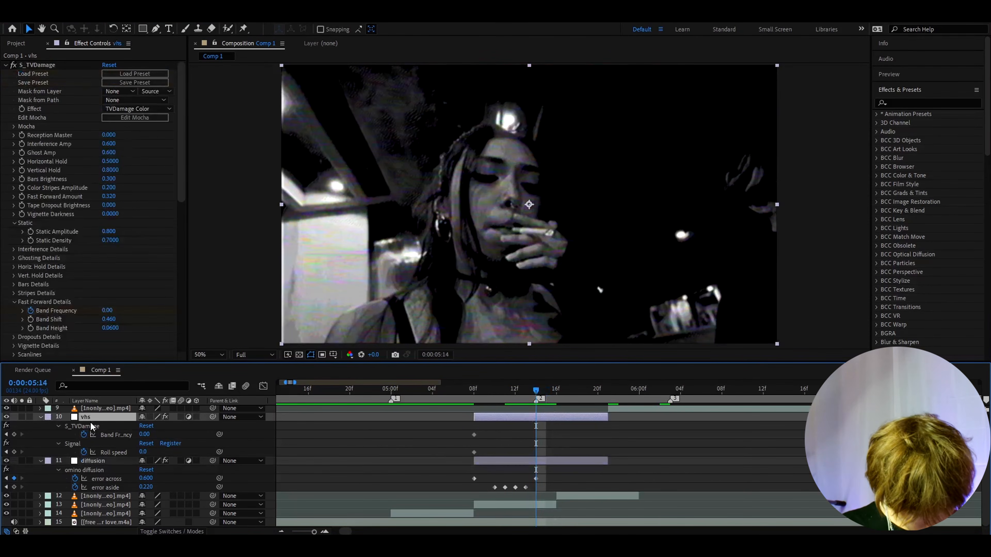
{"action": "left_click", "coordinate": [143, 453]}
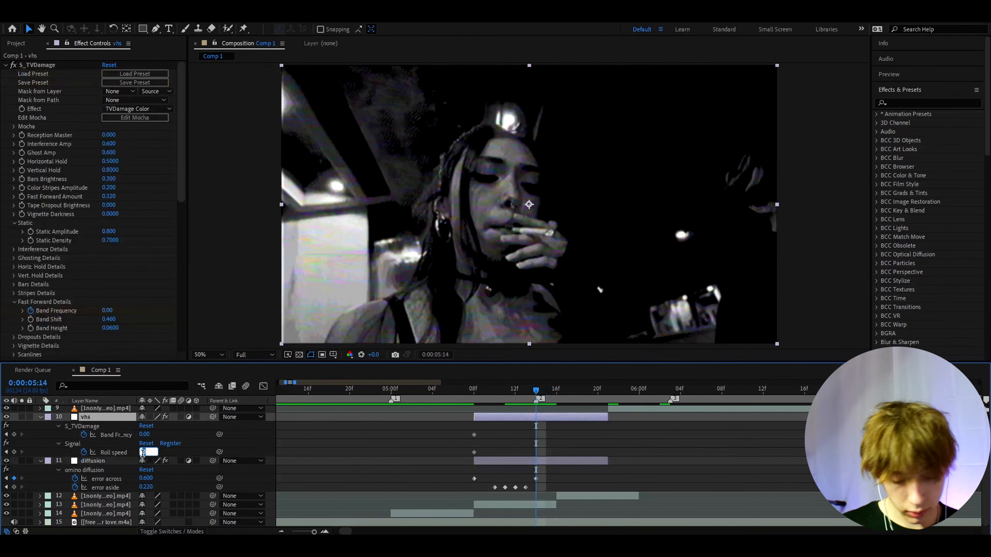
{"action": "key", "text": "Return"}
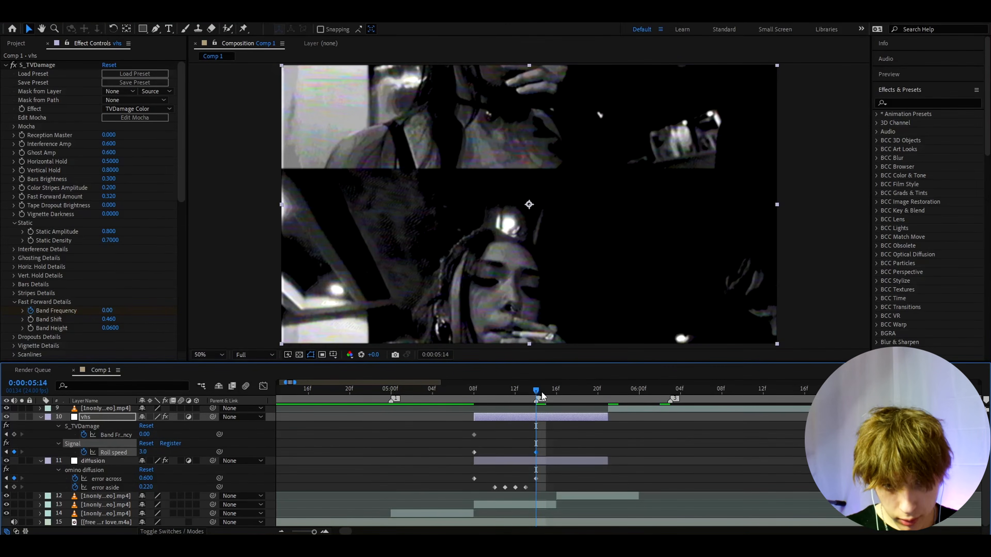
Step: Keyframe the vhs layer's Roll speed at 74 at 0:00:05:16 and save the project
{"action": "left_click_drag", "start_coordinate": [547, 396], "coordinate": [557, 391]}
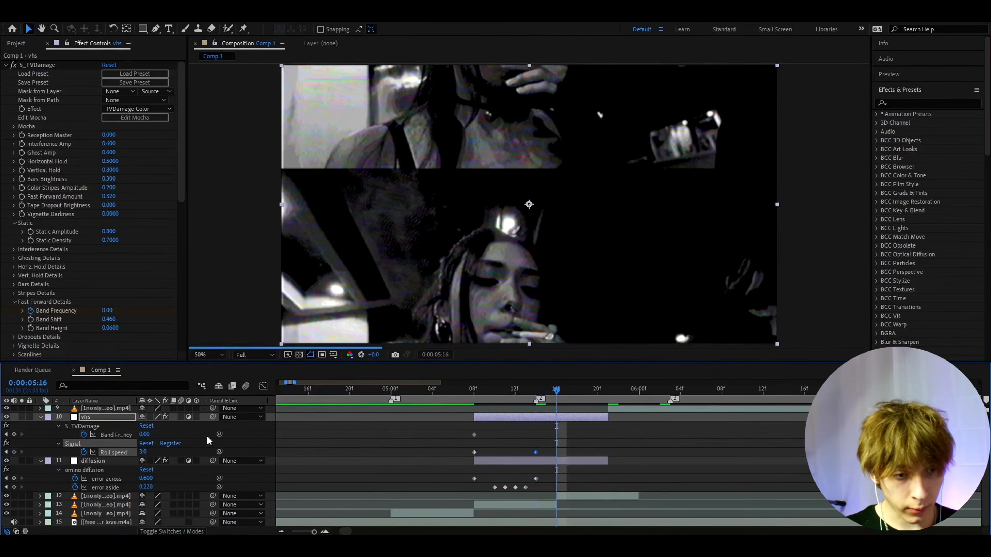
{"action": "left_click", "coordinate": [142, 453]}
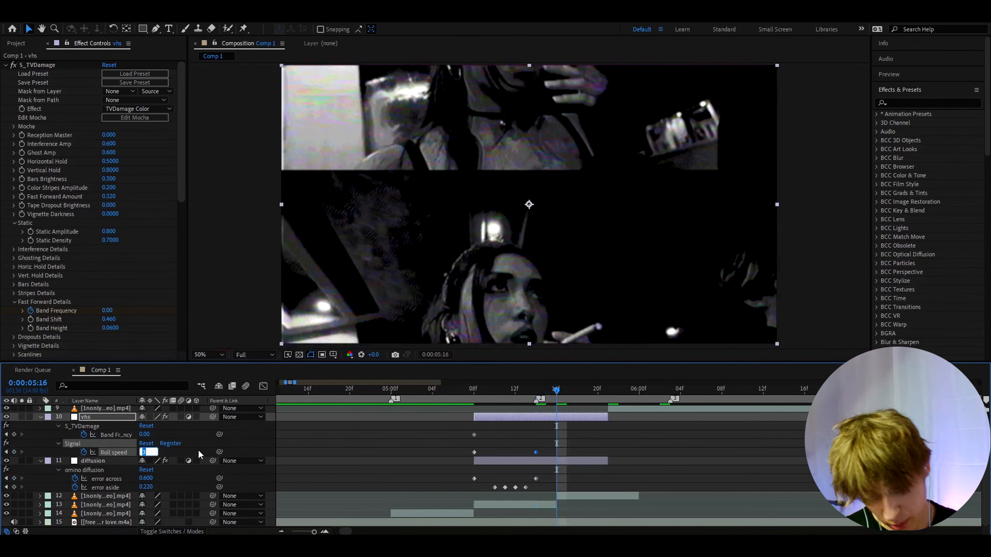
{"action": "type", "text": "74"}
{"action": "key", "text": "Return"}
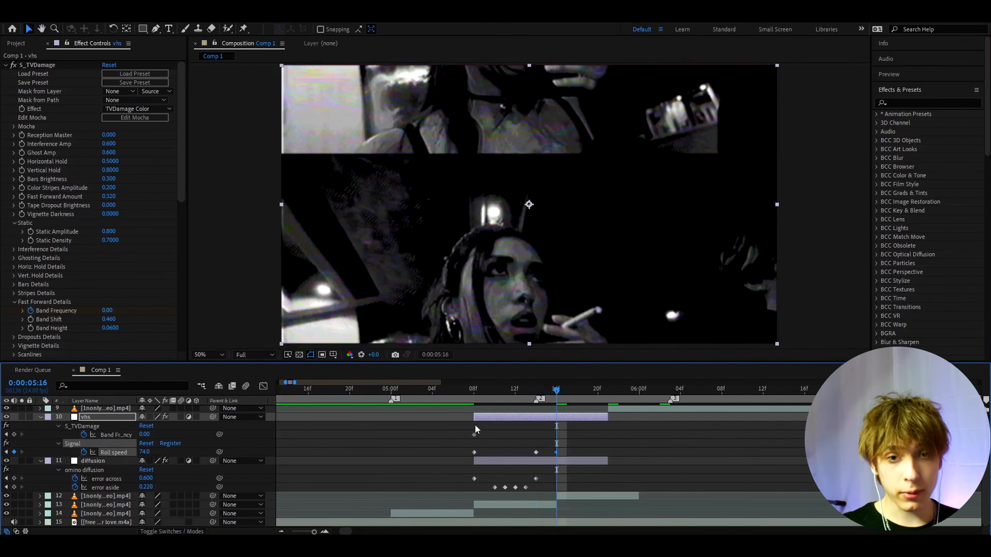
{"action": "key", "text": "ctrl+s"}
Step: Keyframe the vhs layer's Roll speed at 0 at 0:00:05:17
{"action": "scroll", "coordinate": [555, 402], "scroll_direction": "up", "scroll_amount": 1}
{"action": "left_click_drag", "start_coordinate": [557, 394], "coordinate": [579, 425]}
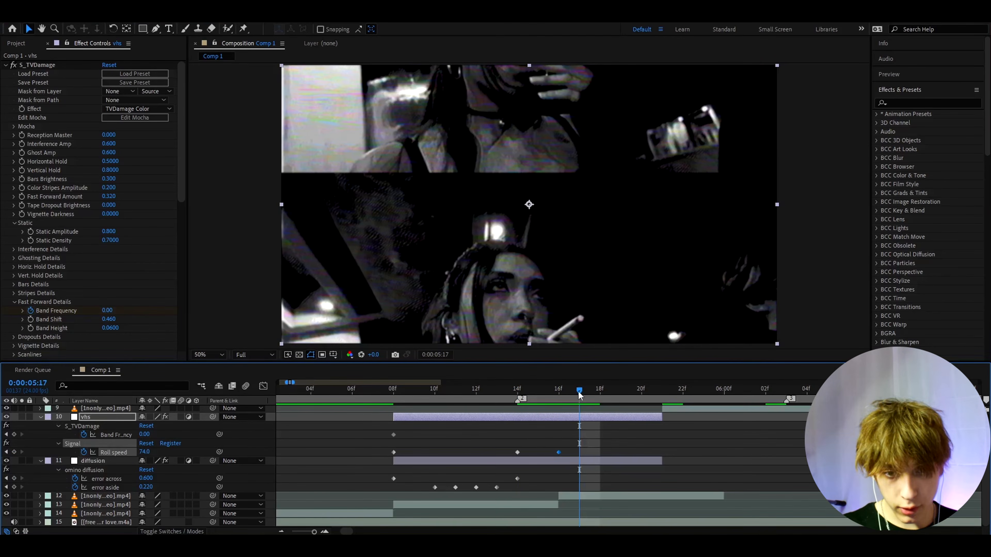
{"action": "left_click", "coordinate": [145, 452]}
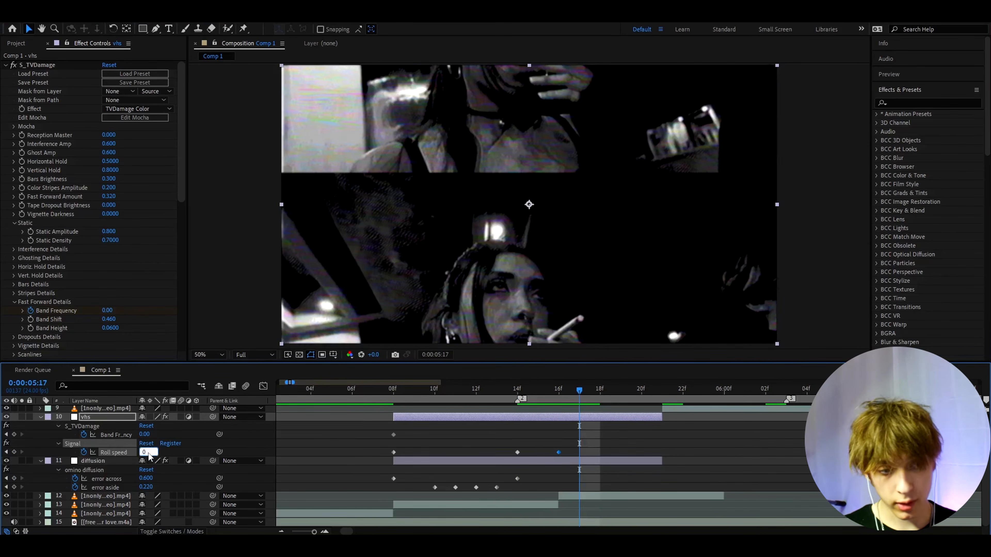
{"action": "type", "text": "0"}
{"action": "key", "text": "Return"}
Step: Keyframe the vhs layer's Roll speed at 22 at 0:00:05:18
{"action": "key", "text": "Page_Down"}
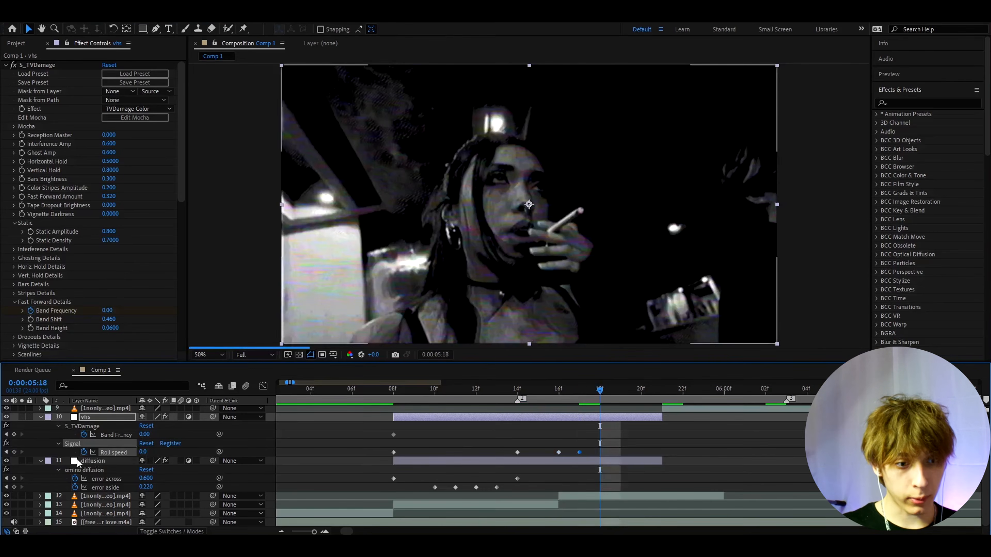
{"action": "left_click", "coordinate": [144, 452]}
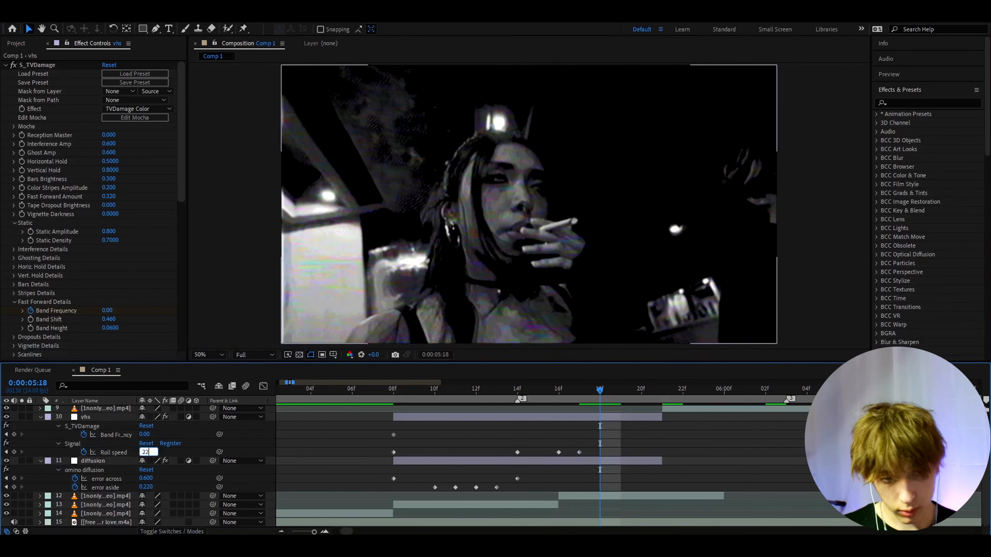
{"action": "type", "text": "22"}
{"action": "key", "text": "Return"}
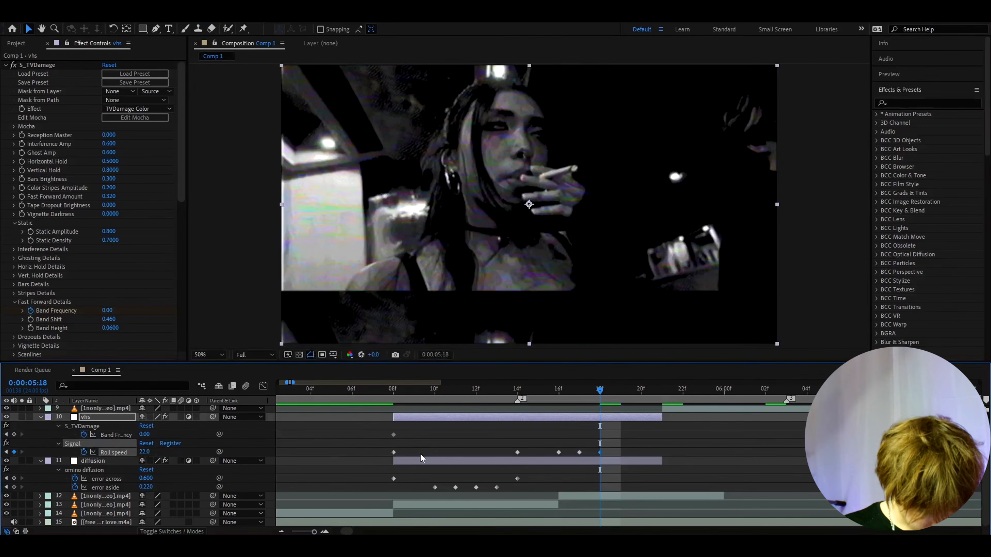
Step: Keyframe the vhs layer's Roll speed at 0 at 0:00:05:19 and review the preceding frames
{"action": "left_click", "coordinate": [618, 395]}
{"action": "left_click", "coordinate": [150, 452]}
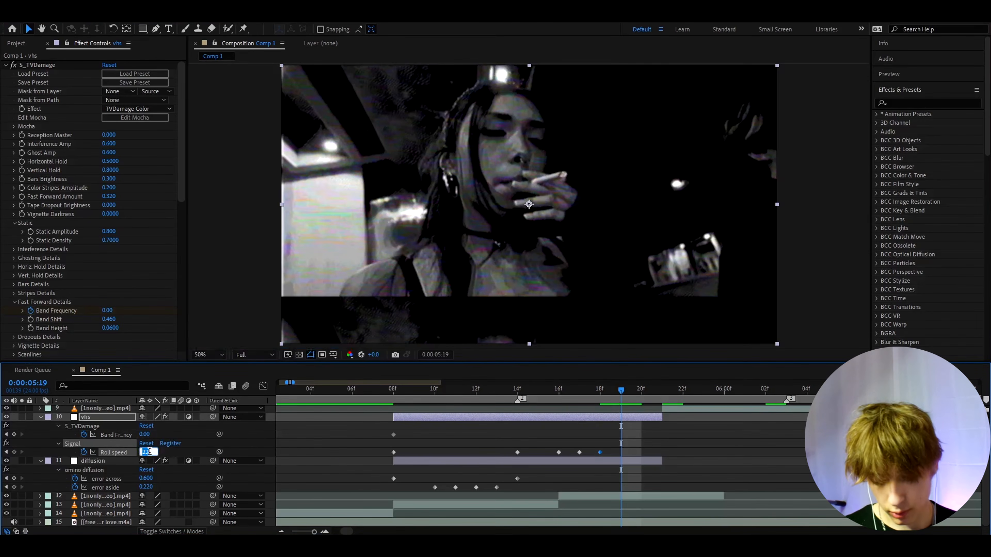
{"action": "type", "text": "0"}
{"action": "key", "text": "Return"}
{"action": "scroll", "coordinate": [586, 418], "scroll_direction": "down", "scroll_amount": 1}
{"action": "left_click_drag", "start_coordinate": [601, 390], "coordinate": [500, 402]}
{"action": "left_click", "coordinate": [496, 390]}
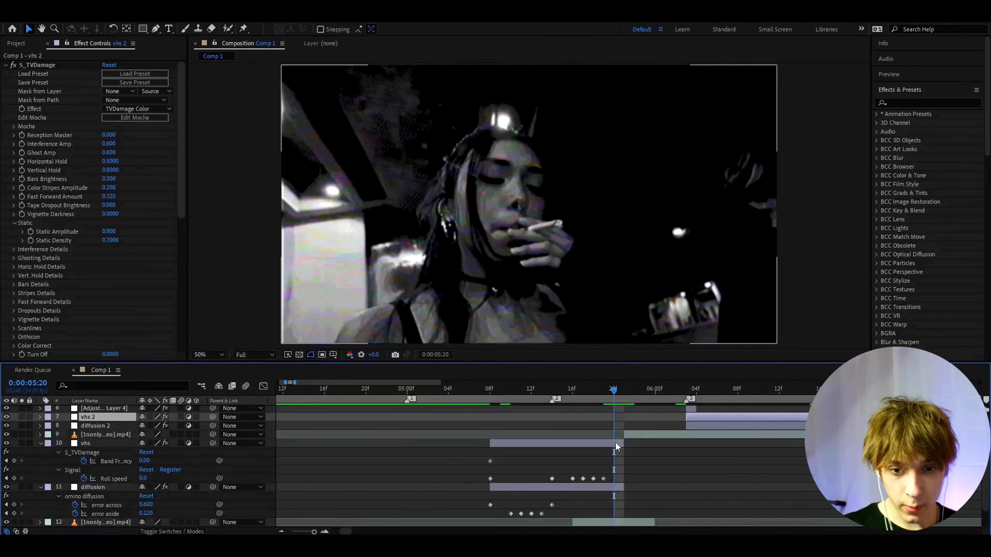
Step: Add a new-value keyframe for the vhs layer's S_TVDamage Band Frequency at 0:00:05:20
{"action": "left_click", "coordinate": [616, 445]}
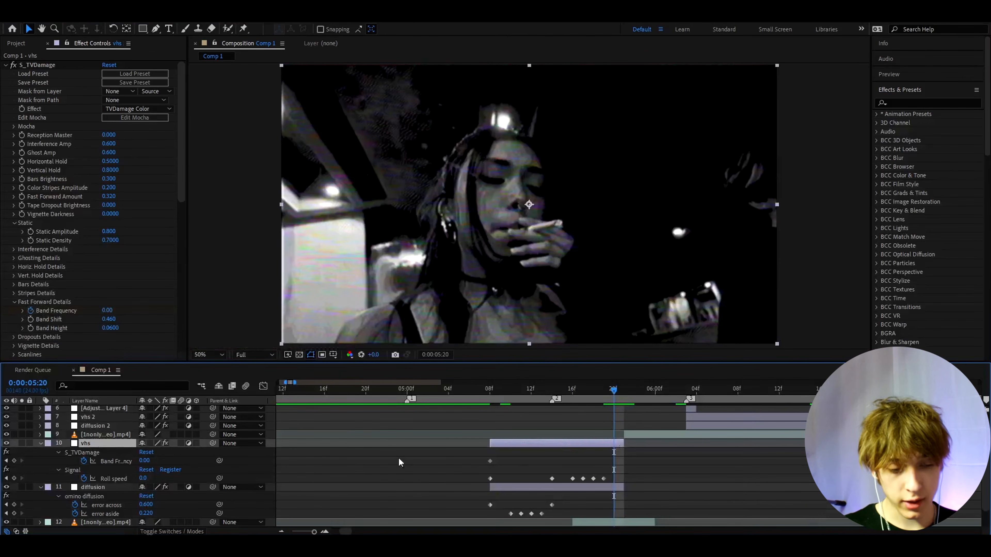
{"action": "left_click", "coordinate": [144, 461]}
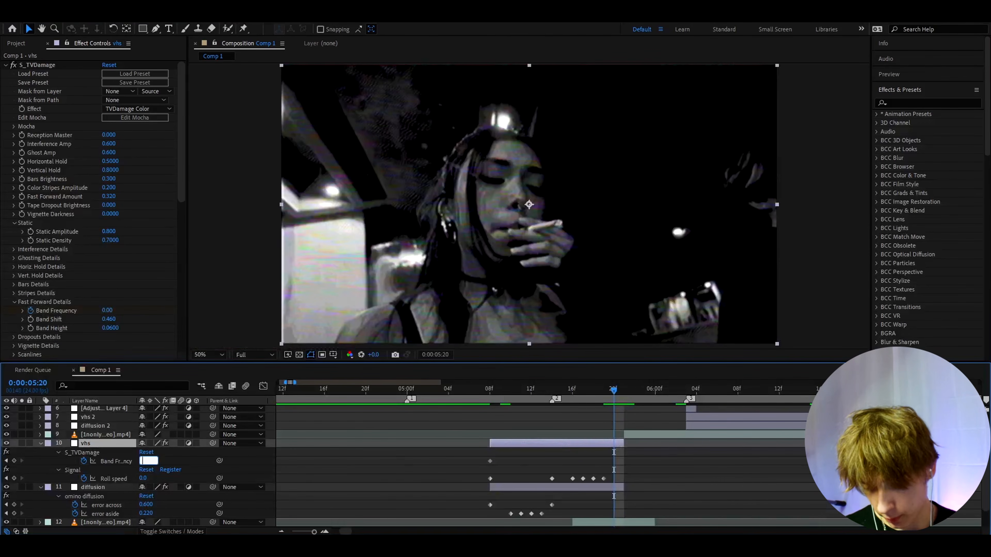
{"action": "key", "text": "Return"}
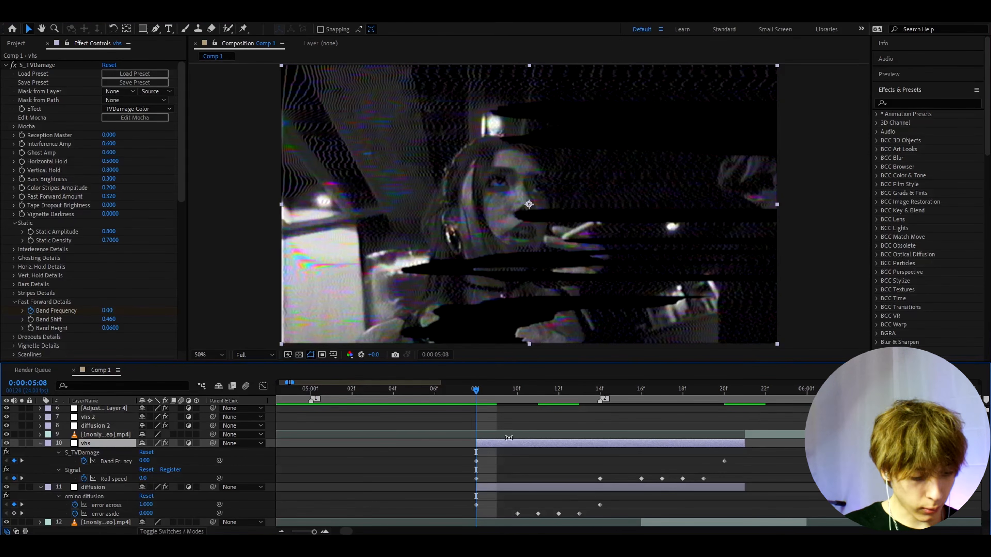
Step: Add an adjustment layer above vhs and trim it to the vhs layer's span, starting at 0:00:05:08
{"action": "key", "text": "ctrl+alt+y"}
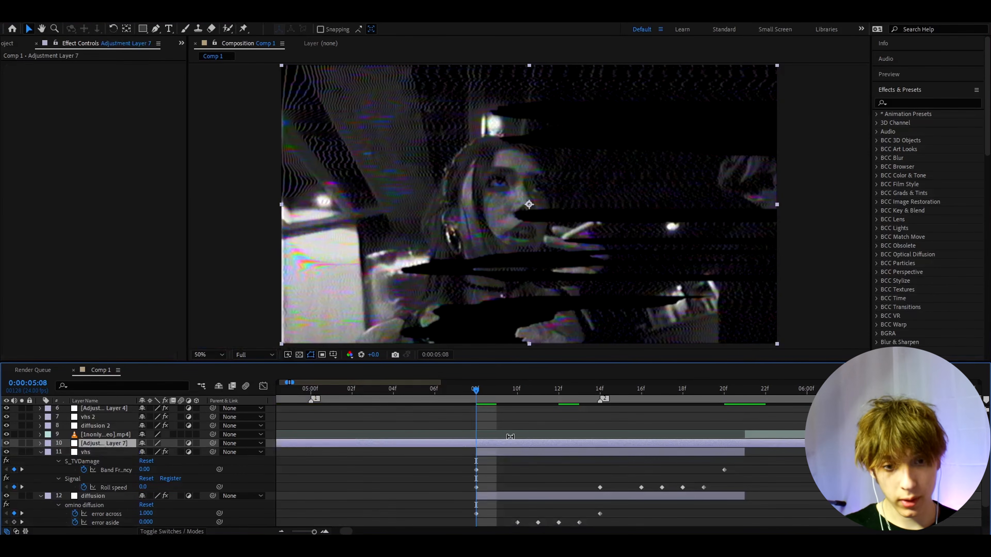
{"action": "key", "text": "ctrl+shift+d"}
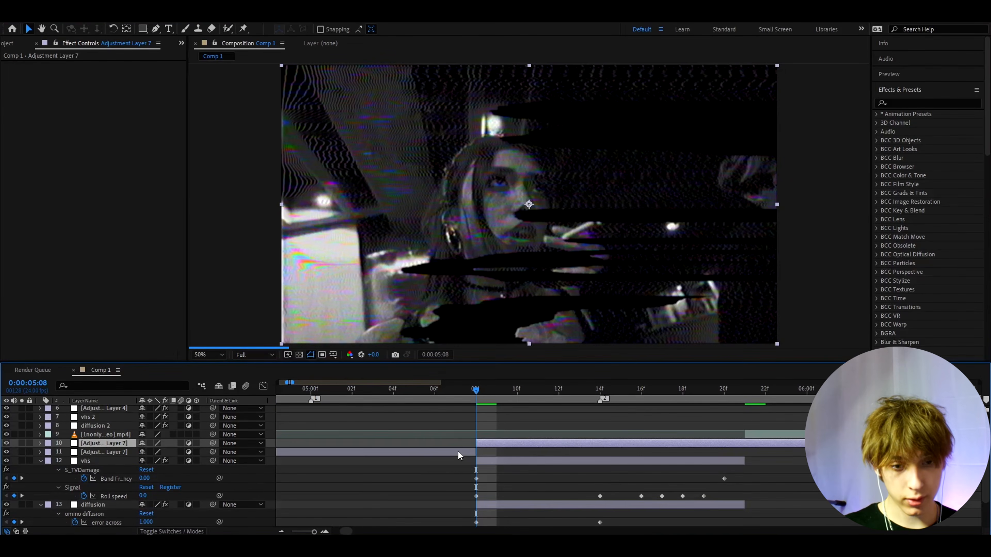
{"action": "left_click", "coordinate": [458, 451]}
{"action": "key", "text": "Delete"}
{"action": "left_click", "coordinate": [746, 390]}
{"action": "left_click", "coordinate": [508, 443]}
{"action": "key", "text": "i"}
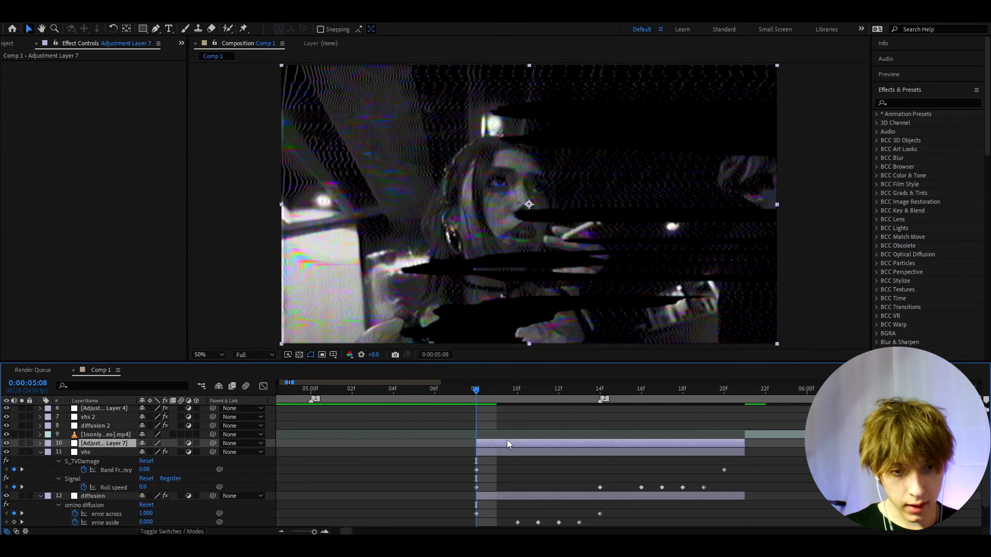
Step: Apply Motion Tile to the new adjustment layer and set its Output Width to 75
{"action": "key", "text": "ctrl+space"}
{"action": "type", "text": "mo"}
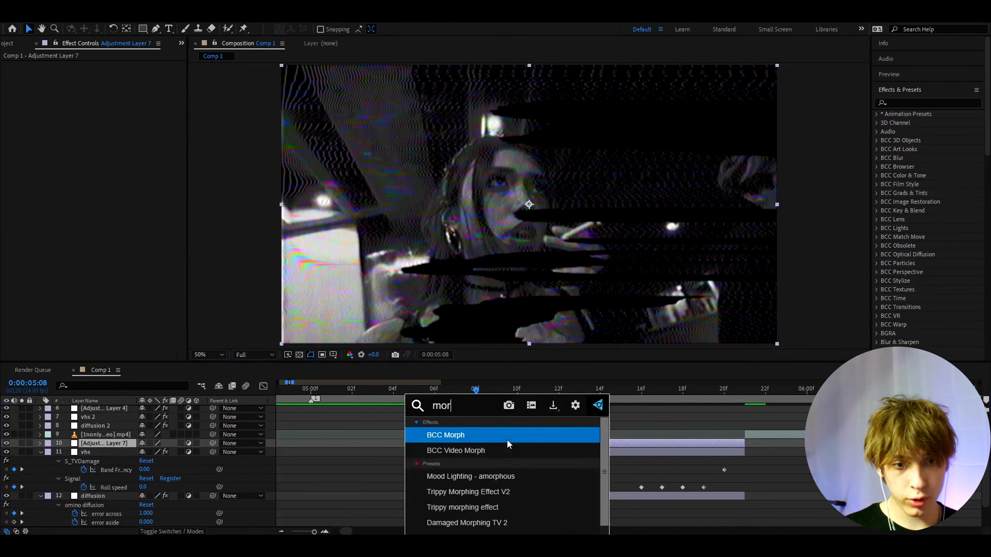
{"action": "type", "text": "tion tile"}
{"action": "key", "text": "Return"}
{"action": "left_click", "coordinate": [110, 100]}
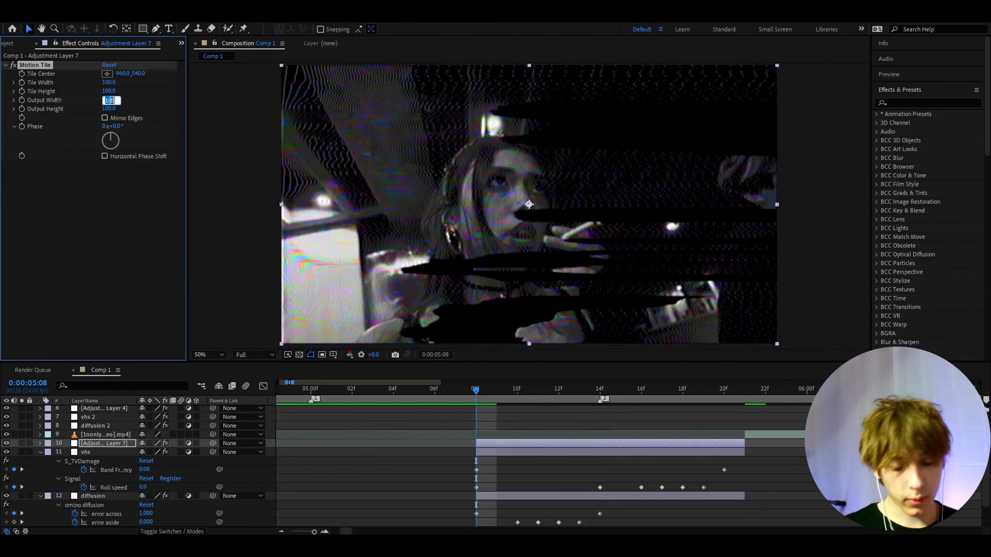
{"action": "type", "text": "75"}
{"action": "key", "text": "Return"}
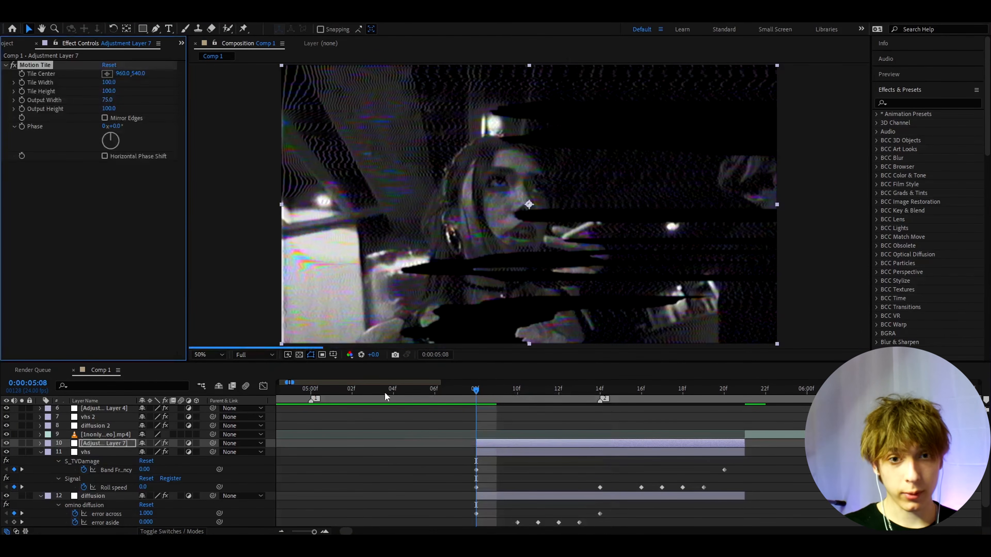
Step: Rename the adjustment layer holding the Motion Tile effect as "motion tile"
{"action": "key", "text": "ctrl+space"}
{"action": "key", "text": "Escape"}
{"action": "right_click", "coordinate": [486, 441]}
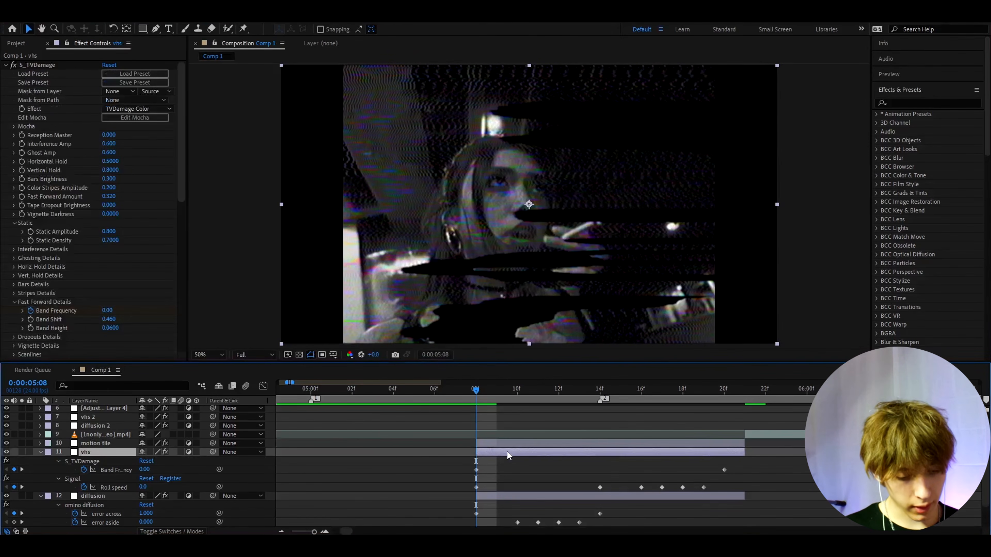
Step: Add an adjustment layer directly above vhs and cut it down to a single frame at 0:00:05:08
{"action": "key", "text": "ctrl+alt+y"}
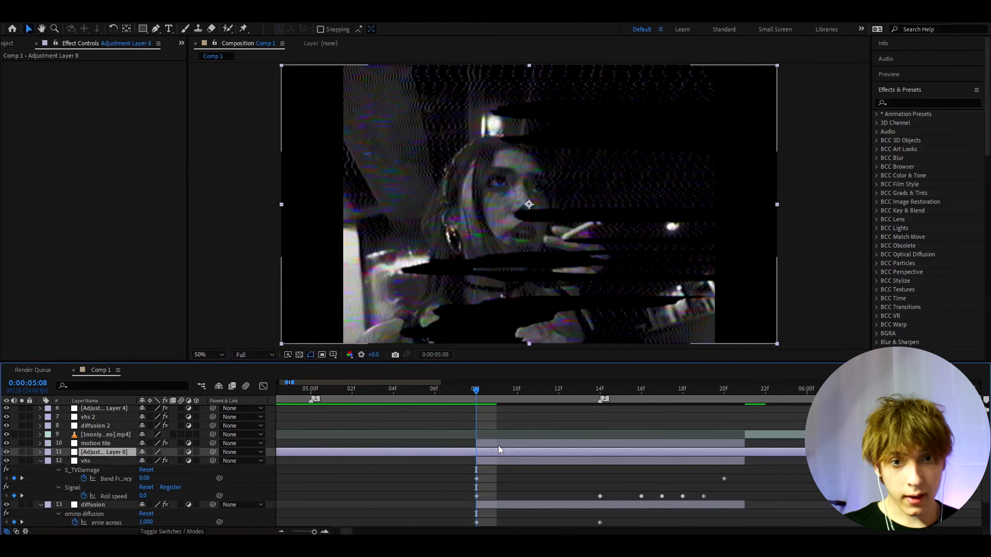
{"action": "key", "text": "ctrl+shift+d"}
{"action": "left_click", "coordinate": [471, 463]}
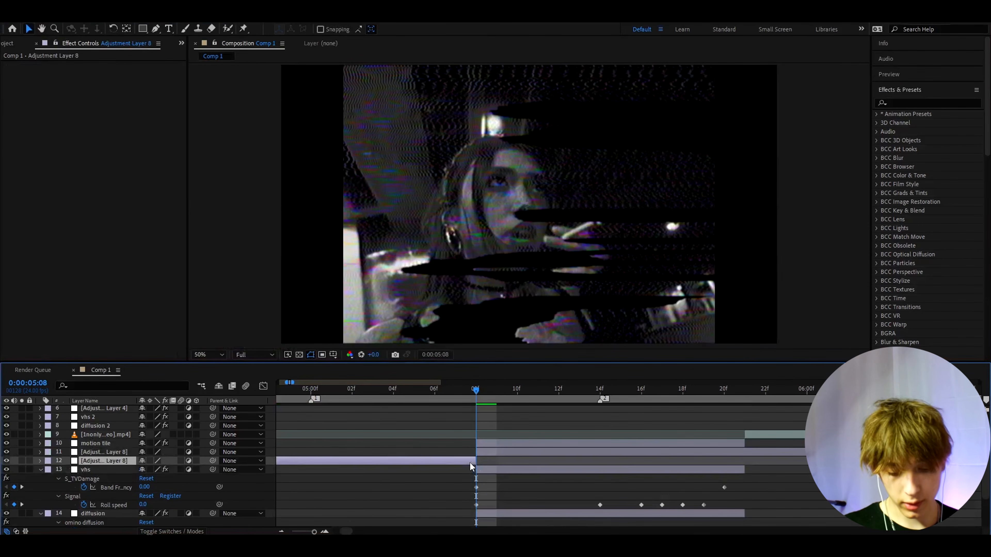
{"action": "key", "text": "Delete"}
{"action": "left_click", "coordinate": [487, 453]}
{"action": "mouse_move", "coordinate": [478, 457]}
{"action": "left_mouse_down"}
{"action": "mouse_move", "coordinate": [464, 455]}
{"action": "mouse_move", "coordinate": [487, 452]}
{"action": "left_mouse_up"}
{"action": "key", "text": "ctrl+shift+d"}
{"action": "key", "text": "Delete"}
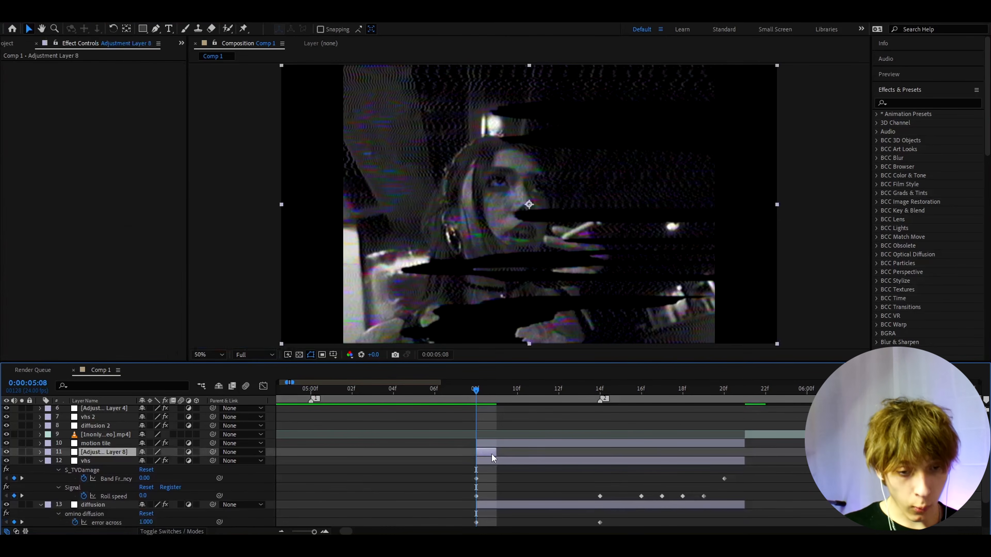
Step: Apply omino diffusion to the one-frame adjustment layer
{"action": "key", "text": "ctrl+space"}
{"action": "type", "text": "omin"}
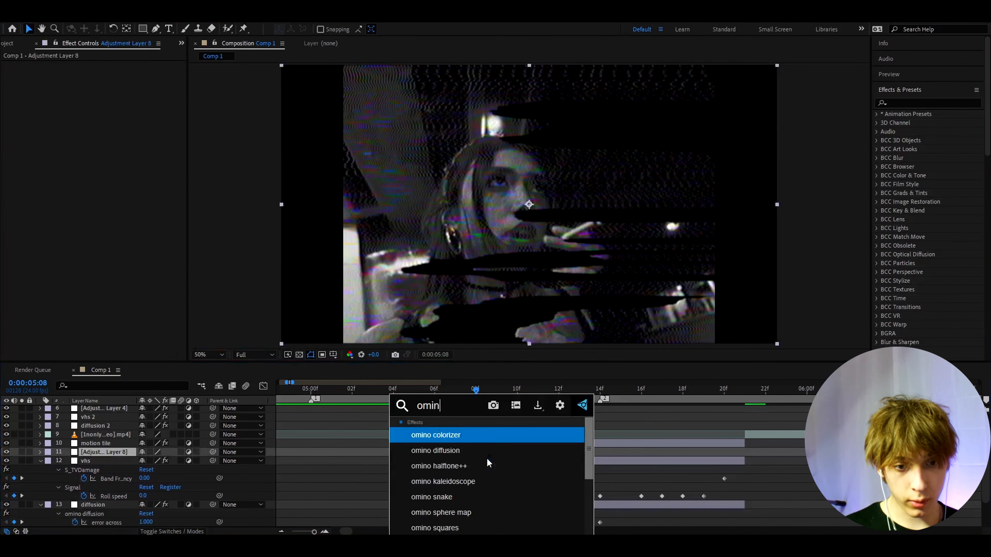
{"action": "left_click", "coordinate": [450, 446]}
Step: Duplicate the one-frame omino diffusion layer, move the copy to 0:00:05:11, and preview the frames around it
{"action": "left_click", "coordinate": [517, 392]}
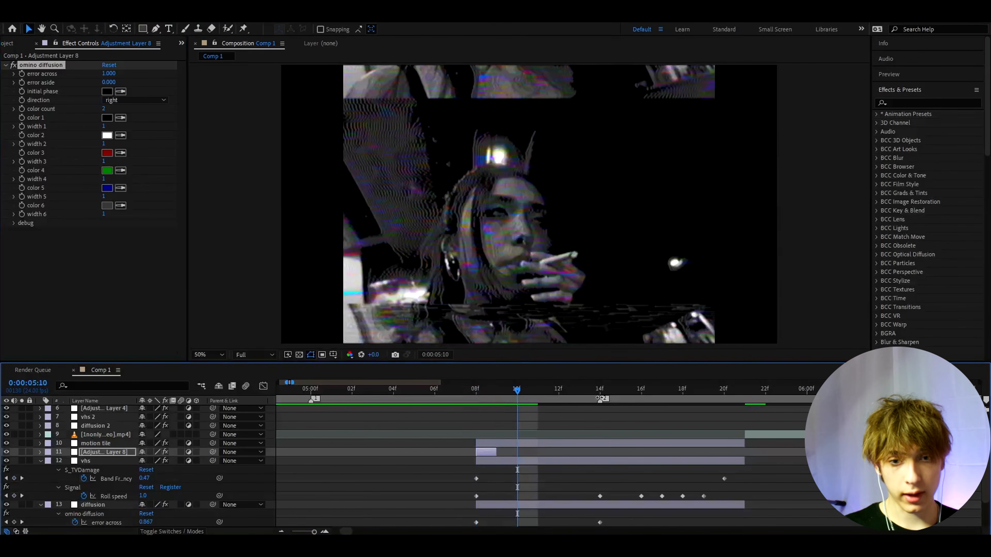
{"action": "left_click", "coordinate": [481, 451]}
{"action": "key", "text": "ctrl+d"}
{"action": "left_click_drag", "start_coordinate": [480, 451], "coordinate": [550, 454]}
{"action": "left_click", "coordinate": [536, 385]}
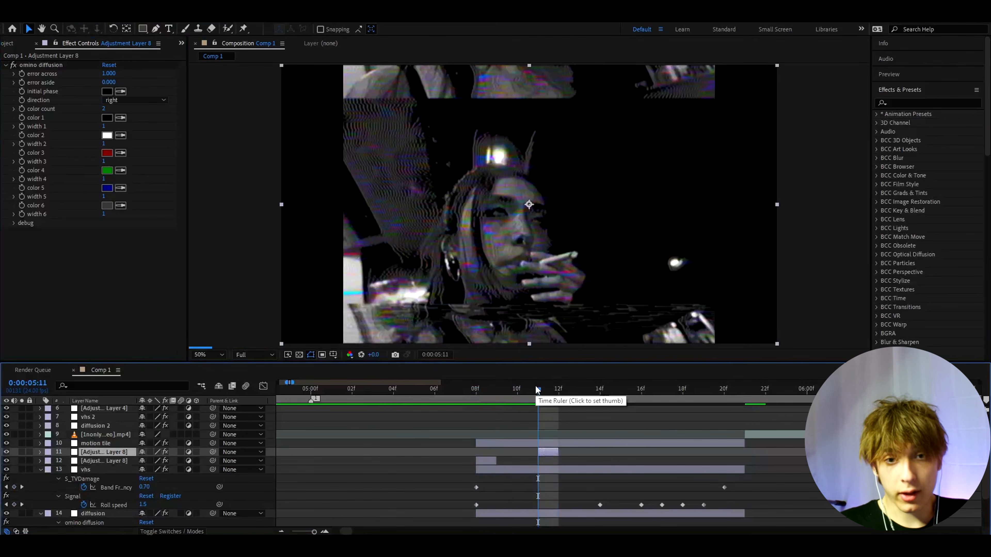
{"action": "left_click_drag", "start_coordinate": [537, 389], "coordinate": [581, 388]}
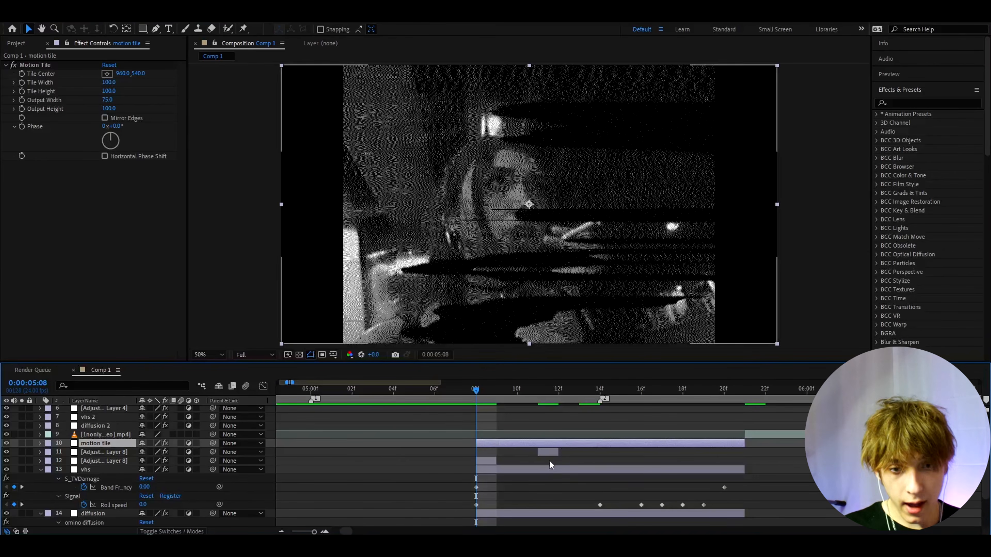
Step: Add an adjustment layer directly below motion tile, starting at 0:00:05:08, and apply Warp to it
{"action": "left_click", "coordinate": [546, 454]}
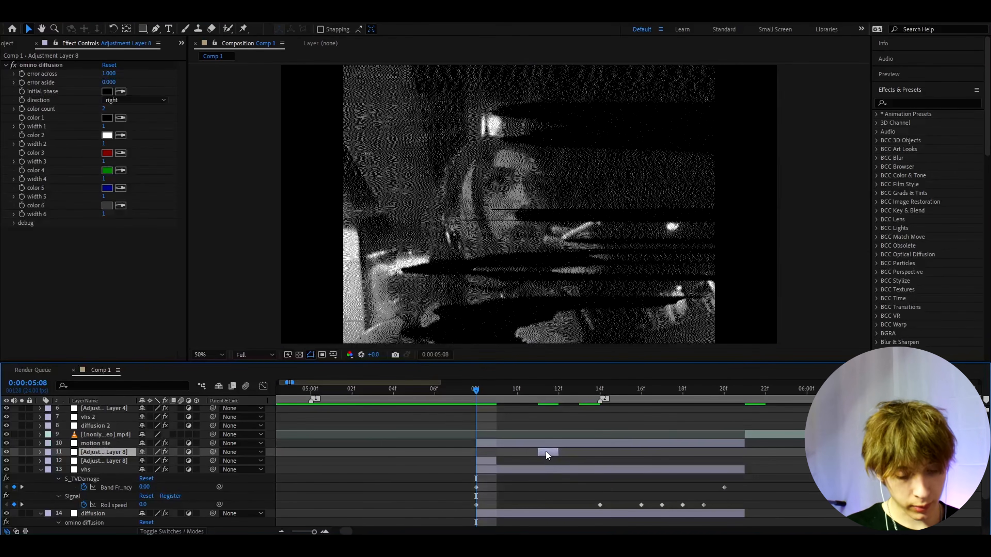
{"action": "key", "text": "ctrl+alt+y"}
{"action": "key", "text": "ctrl+space"}
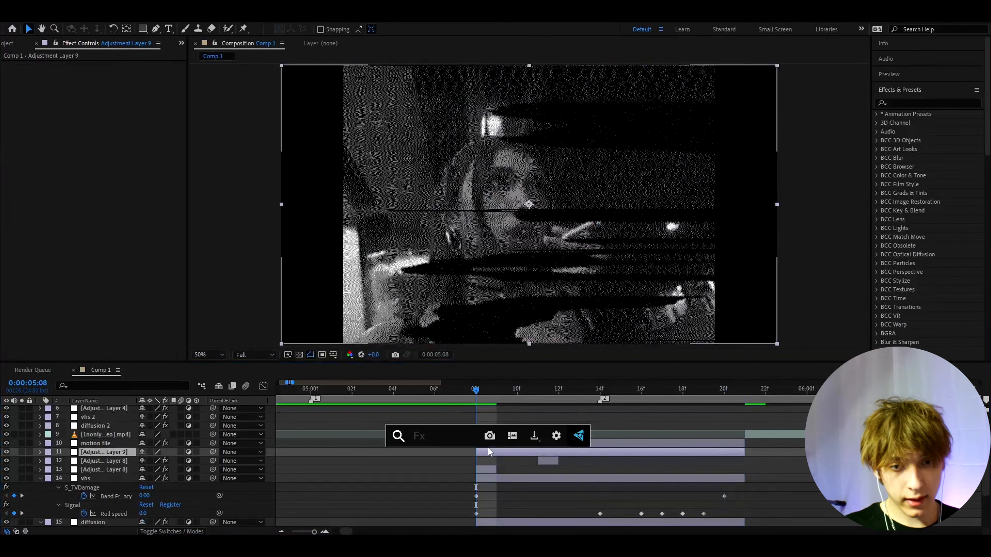
{"action": "type", "text": "warp"}
{"action": "left_click", "coordinate": [418, 436]}
Step: Set the Warp style to FishEye with a Bend of 30
{"action": "left_click", "coordinate": [134, 74]}
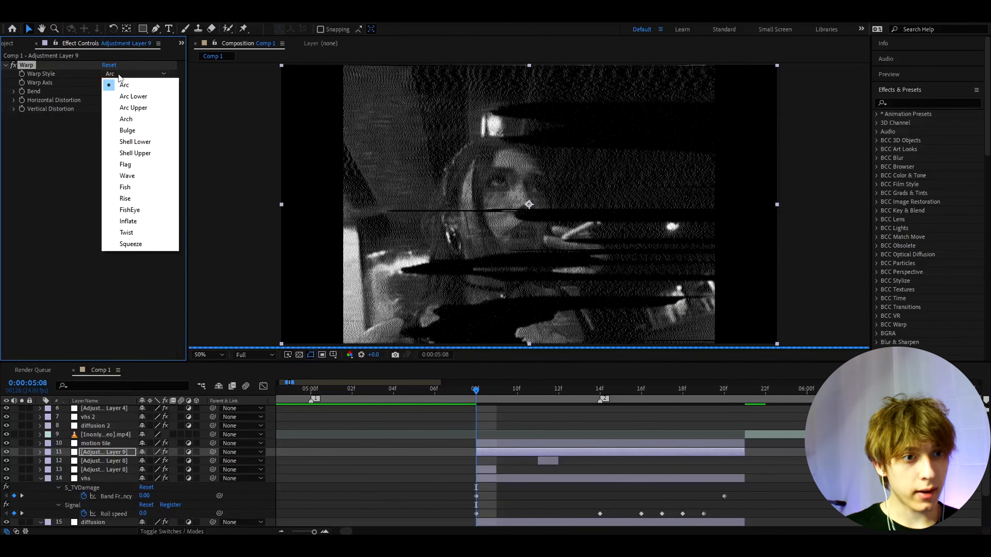
{"action": "left_click", "coordinate": [125, 210]}
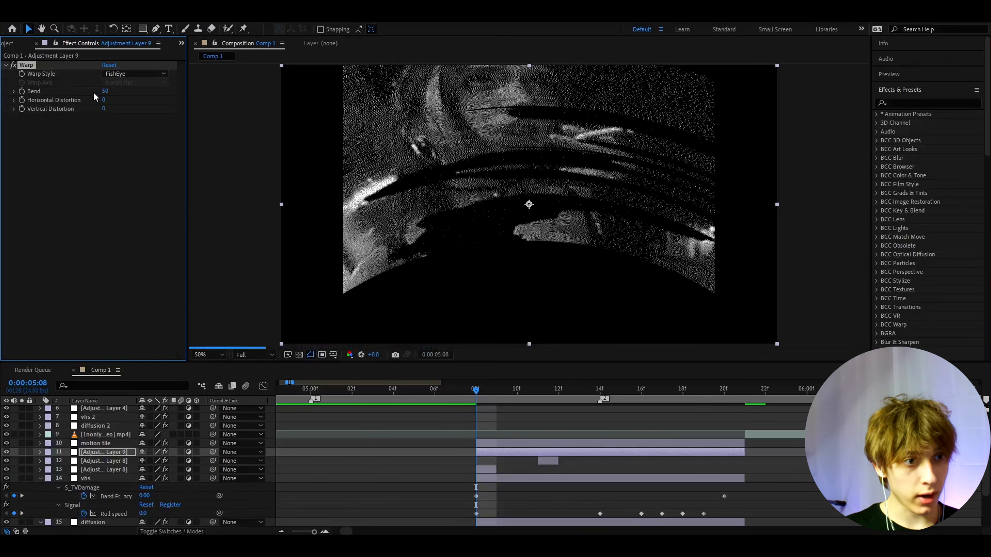
{"action": "left_click", "coordinate": [105, 91]}
{"action": "type", "text": "30"}
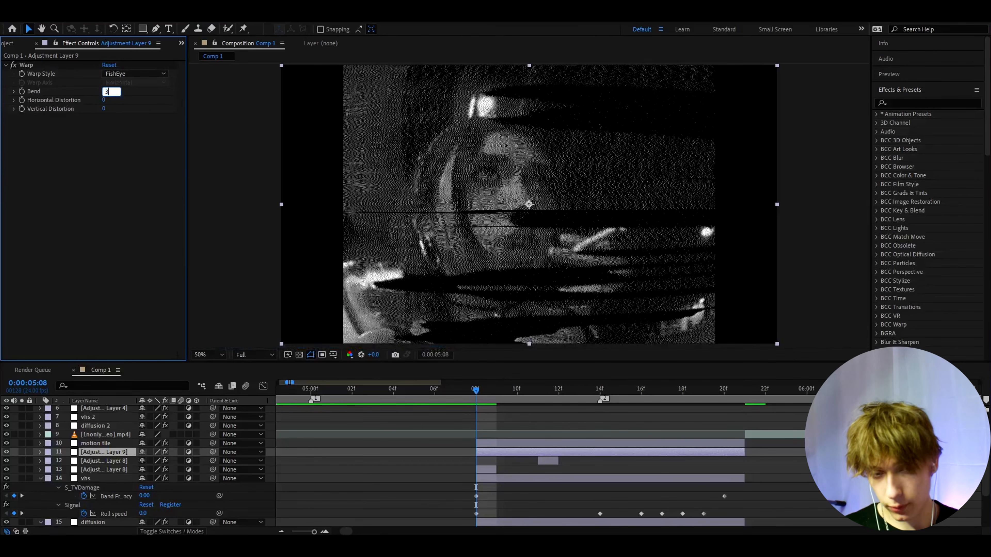
{"action": "key", "text": "Return"}
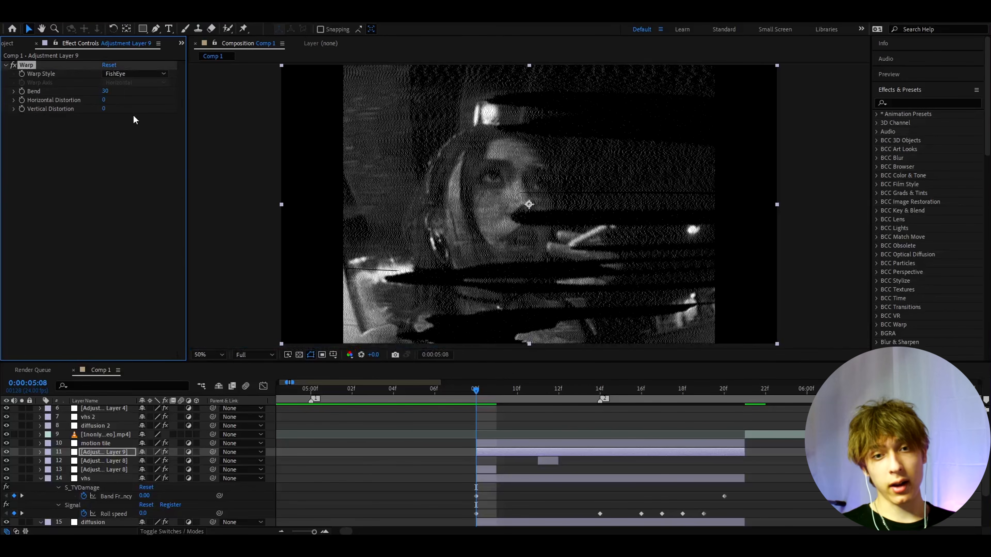
Step: Apply Hue/Saturation to the Warp adjustment layer and set its Master Saturation to -20
{"action": "left_click", "coordinate": [499, 390]}
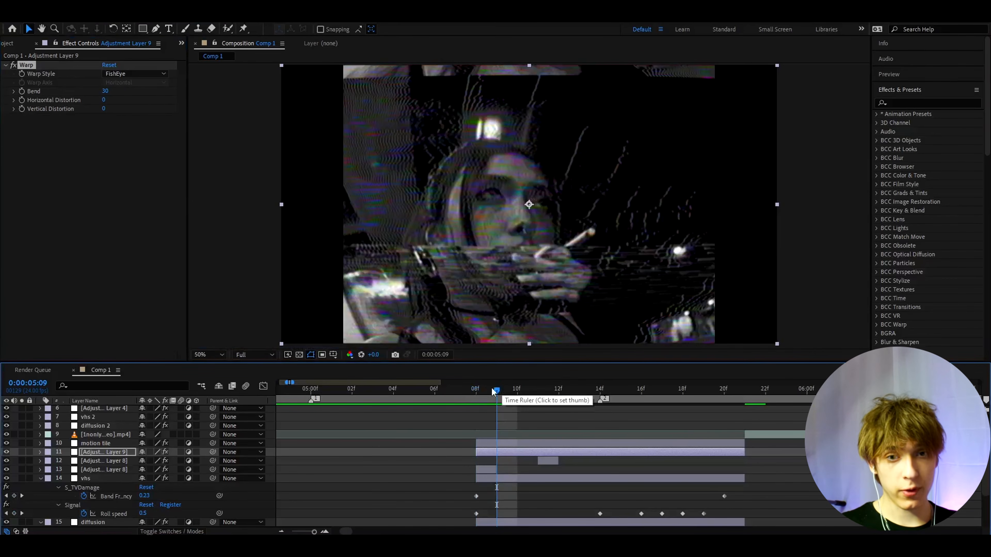
{"action": "key", "text": "ctrl+space"}
{"action": "type", "text": "Hue"}
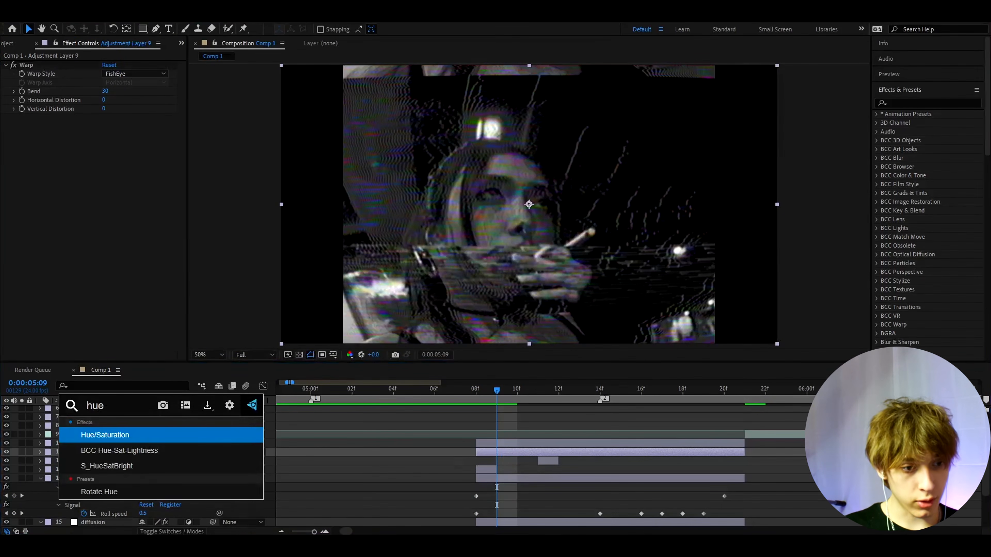
{"action": "left_click", "coordinate": [107, 431]}
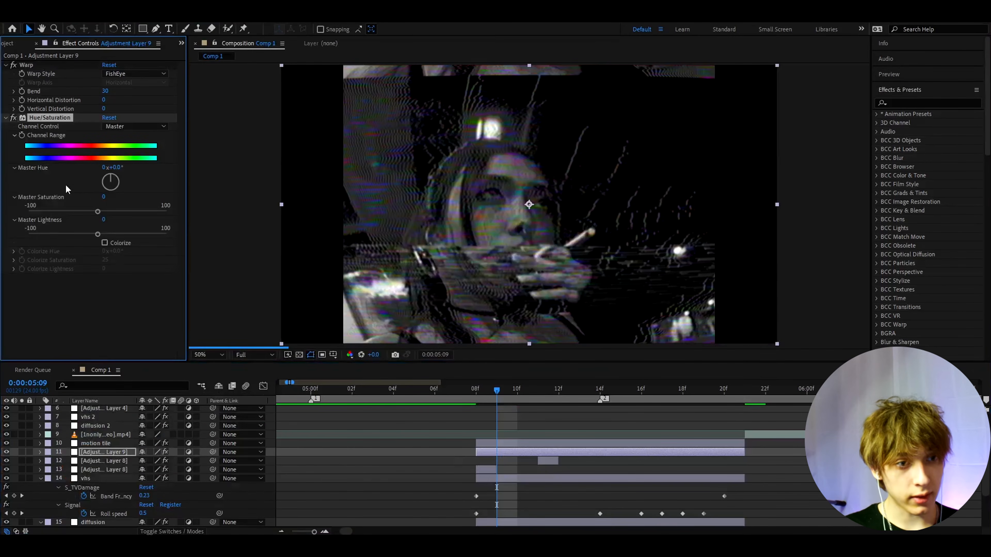
{"action": "left_click", "coordinate": [105, 196]}
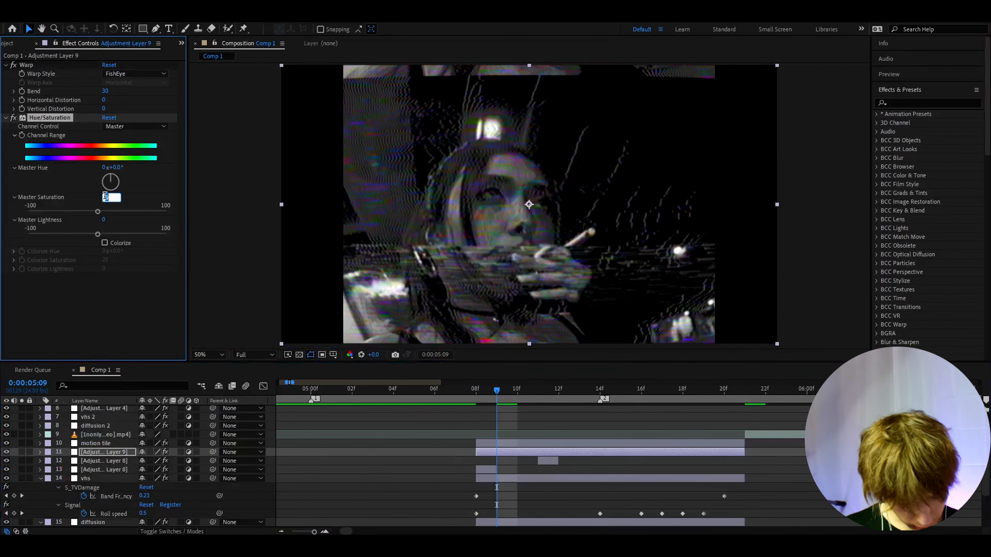
{"action": "type", "text": "-20"}
{"action": "key", "text": "Return"}
{"action": "key", "text": "ctrl+space"}
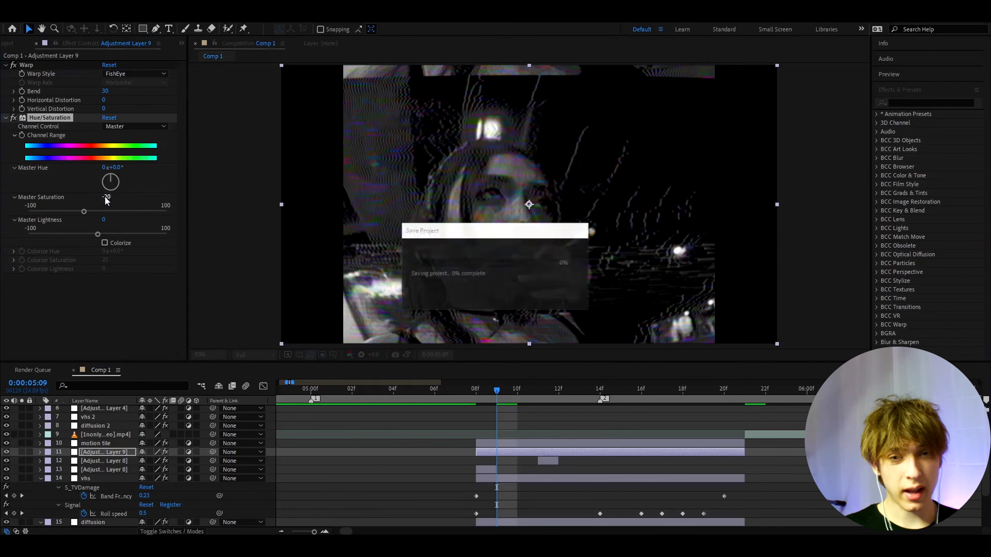
{"action": "key", "text": "Escape"}
Step: Apply Turbulent Displace to the Warp adjustment layer with Horizontal Displacement as the displacement type
{"action": "key", "text": "ctrl+space"}
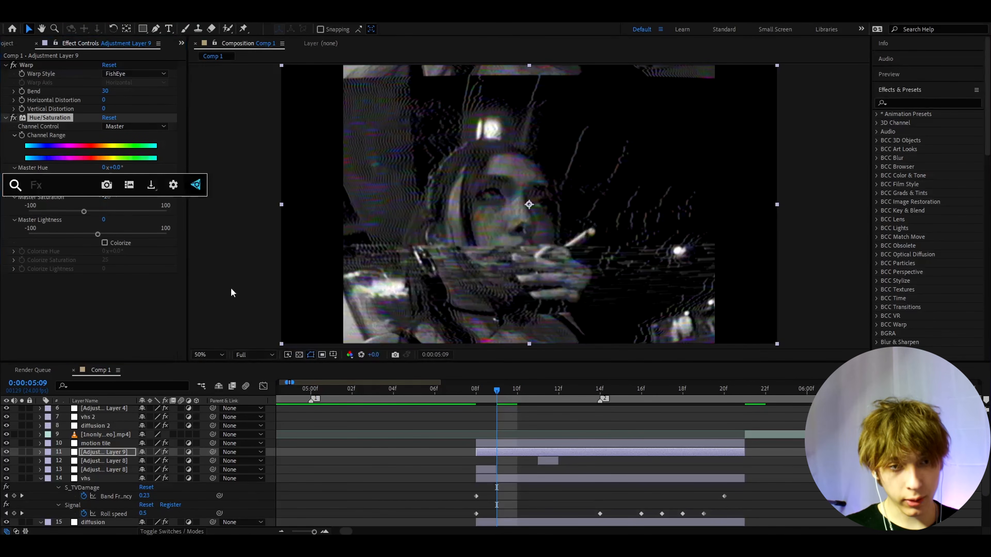
{"action": "type", "text": "turbu"}
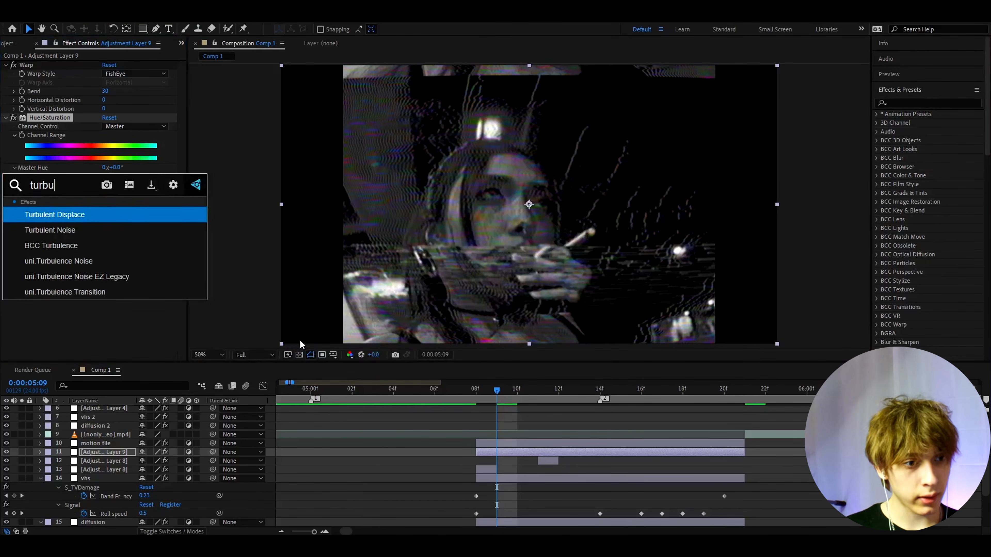
{"action": "left_click", "coordinate": [74, 214]}
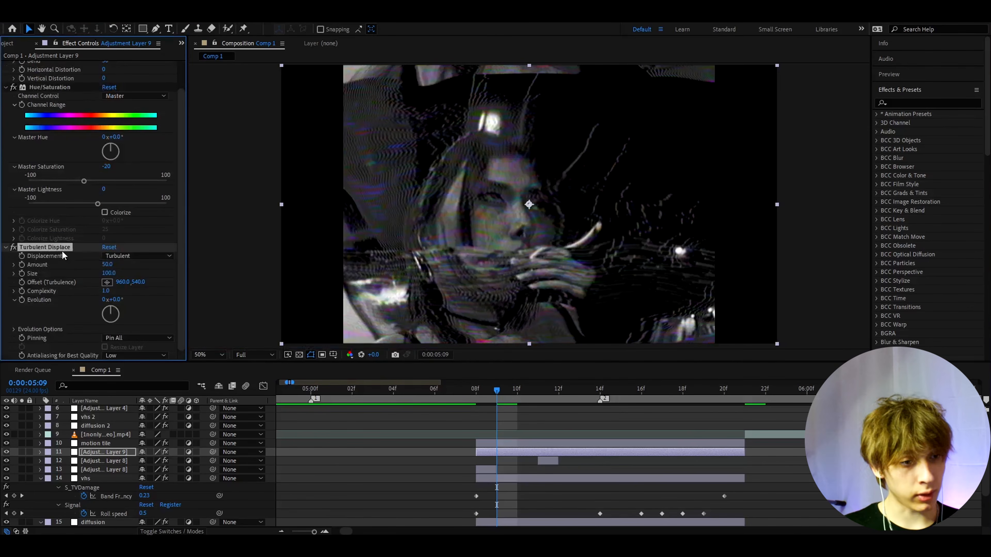
{"action": "left_click", "coordinate": [119, 257]}
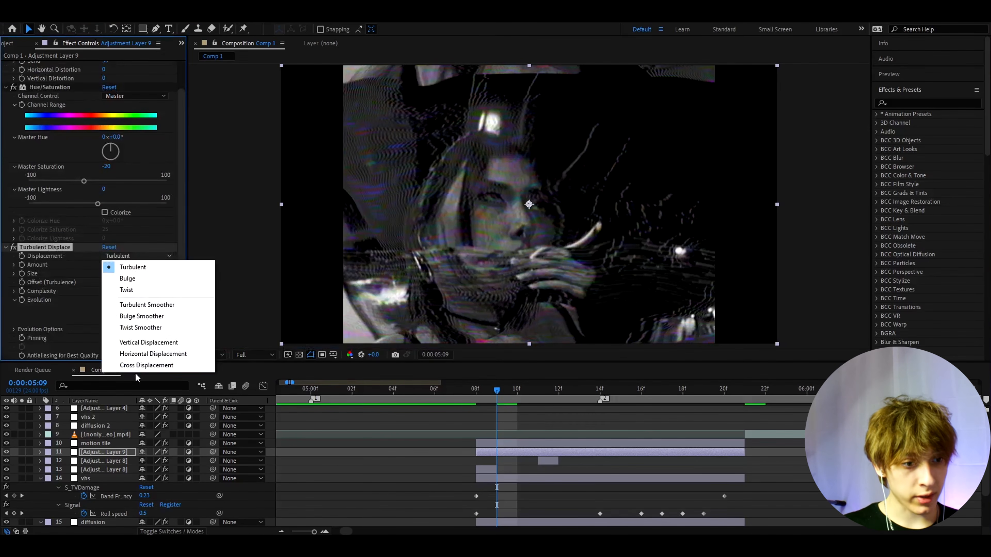
{"action": "left_click", "coordinate": [135, 354]}
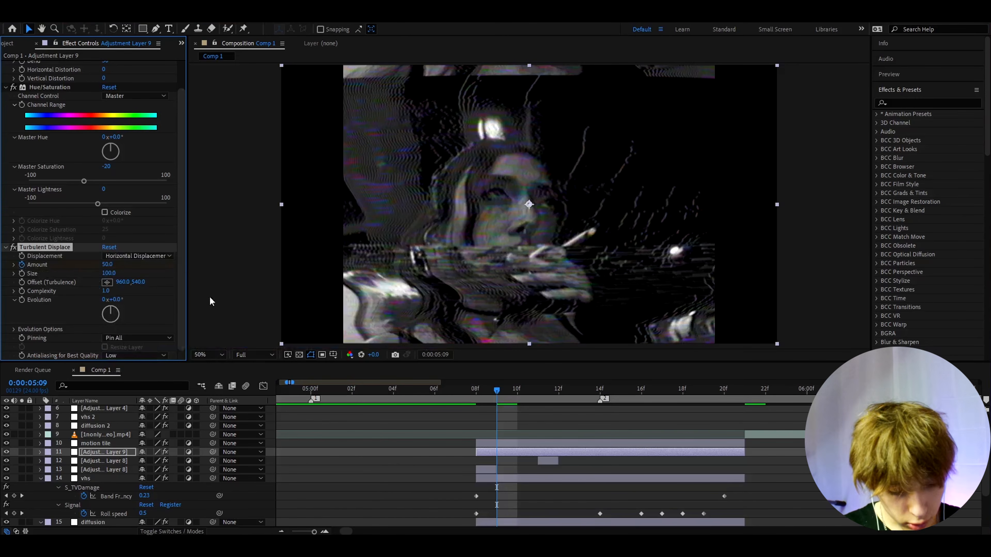
Step: Keyframe the Turbulent Displace Amount at -76 on 0:00:05:08 and 0 on 0:00:05:10, and reveal the layer's keyframes
{"action": "left_click", "coordinate": [475, 391]}
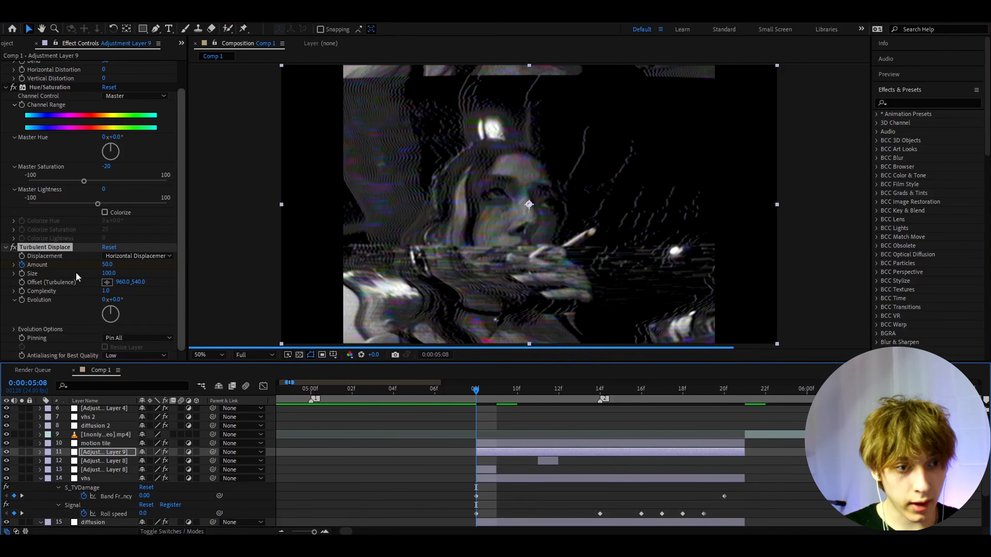
{"action": "left_click_drag", "start_coordinate": [106, 264], "coordinate": [65, 269]}
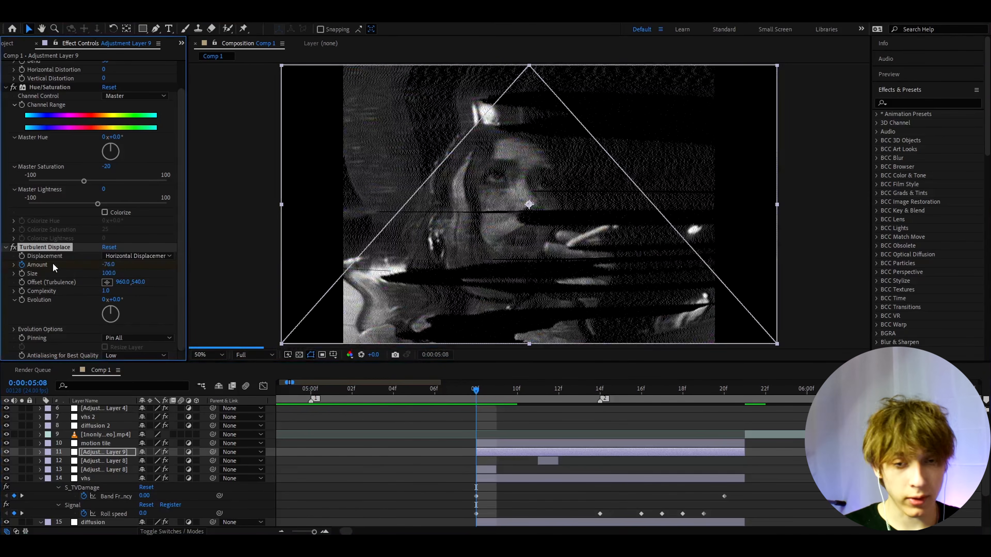
{"action": "left_click", "coordinate": [494, 391]}
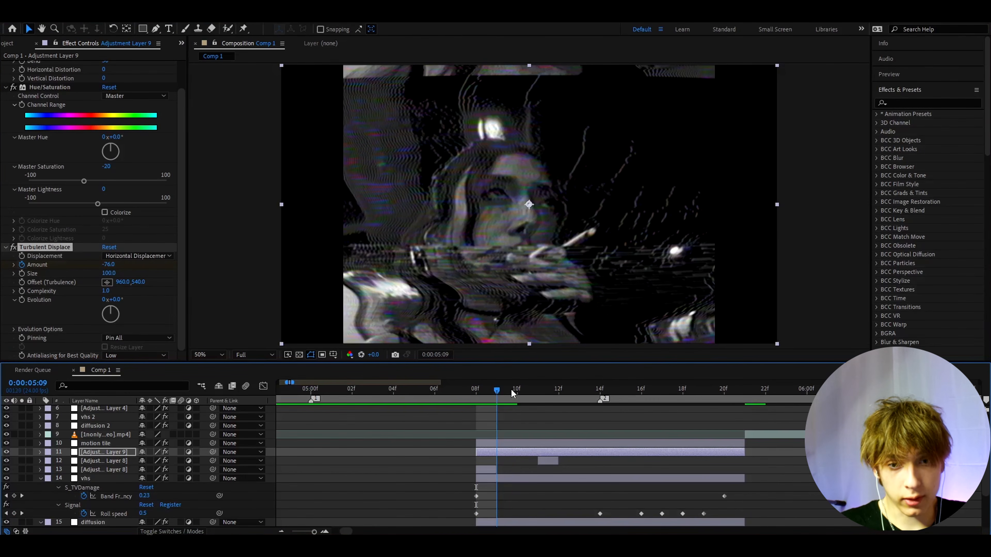
{"action": "left_click", "coordinate": [514, 391]}
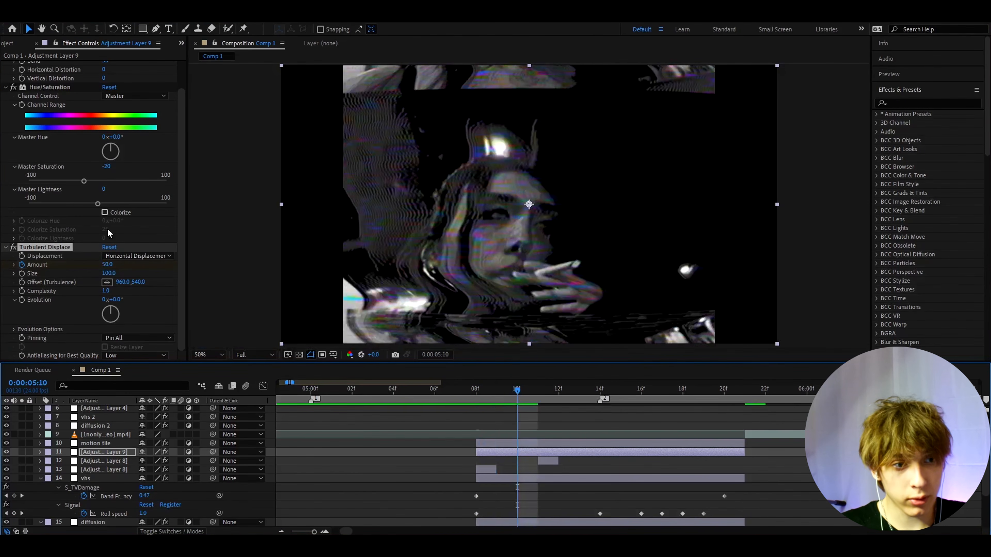
{"action": "left_click", "coordinate": [107, 265]}
{"action": "type", "text": "0"}
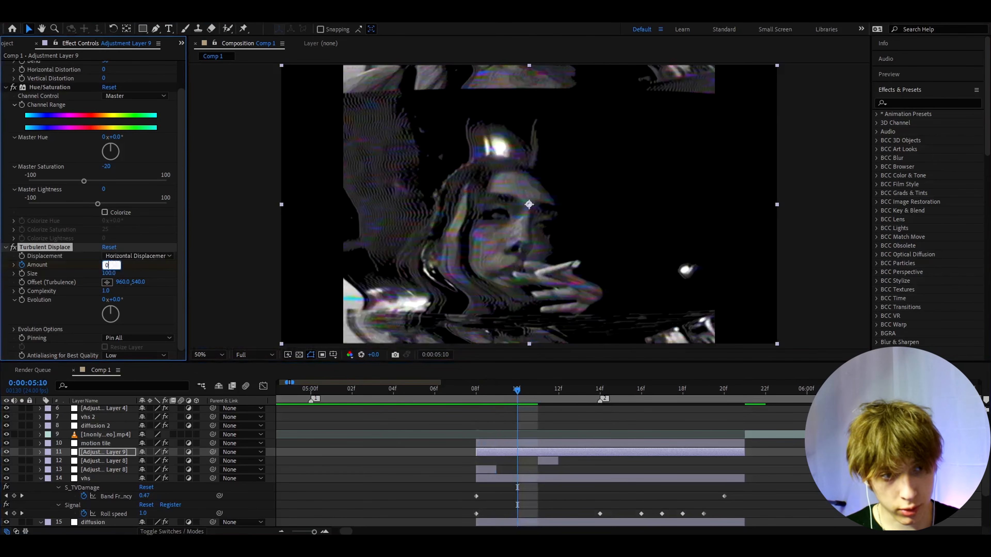
{"action": "key", "text": "Return"}
{"action": "key", "text": "u"}
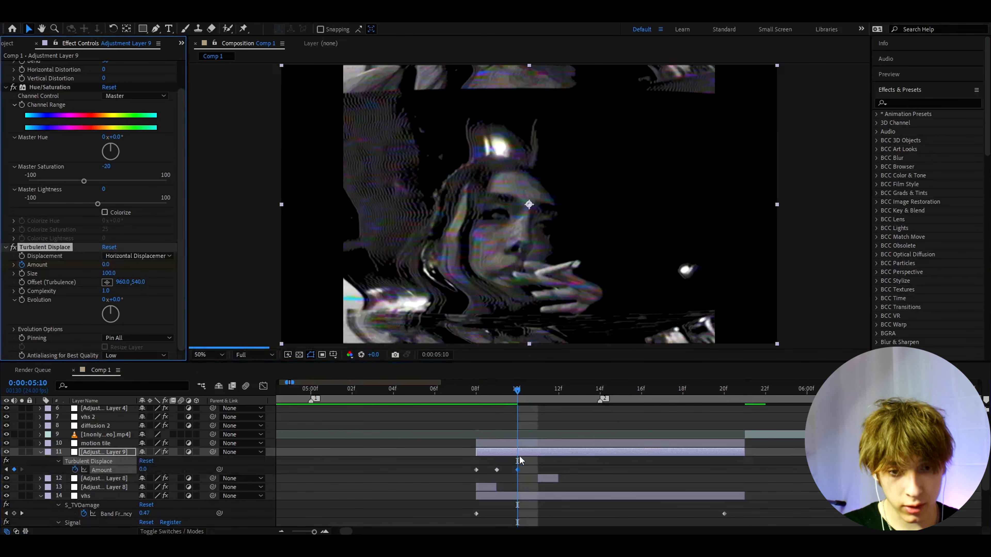
Step: Add Turbulent Displace Amount keyframes of 0 at 0:00:05:12 and 240 at 0:00:05:13
{"action": "left_click_drag", "start_coordinate": [520, 390], "coordinate": [559, 391]}
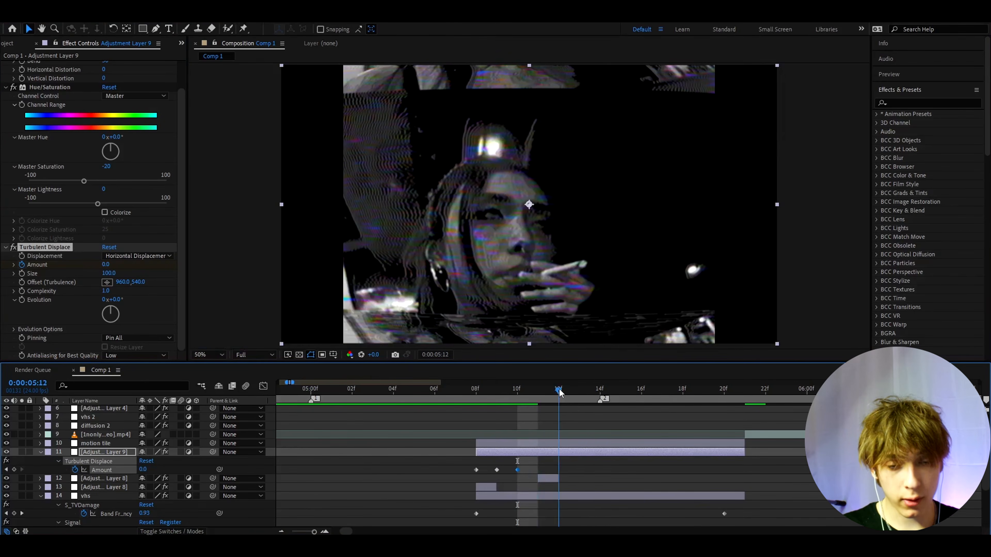
{"action": "left_click", "coordinate": [14, 470]}
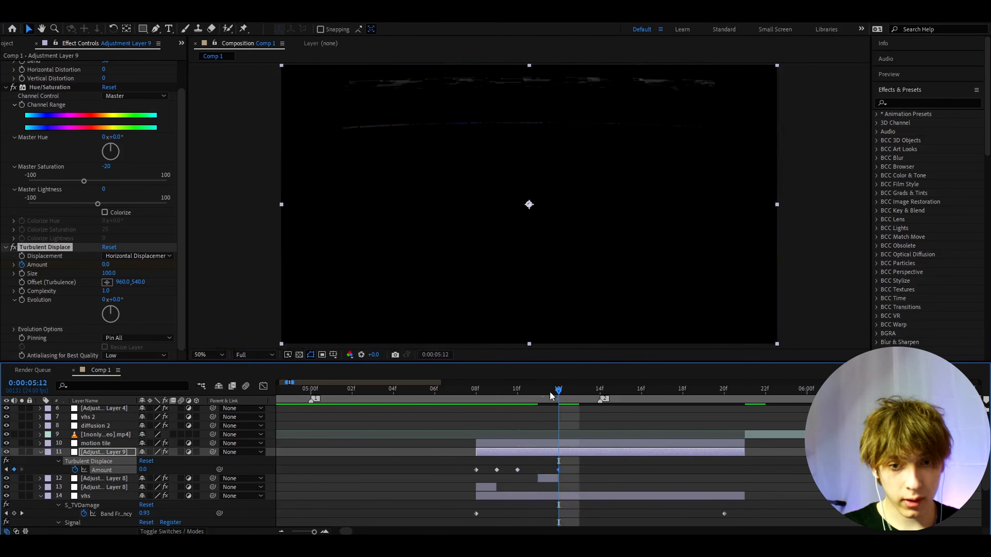
{"action": "left_click", "coordinate": [578, 391]}
{"action": "left_click", "coordinate": [144, 470]}
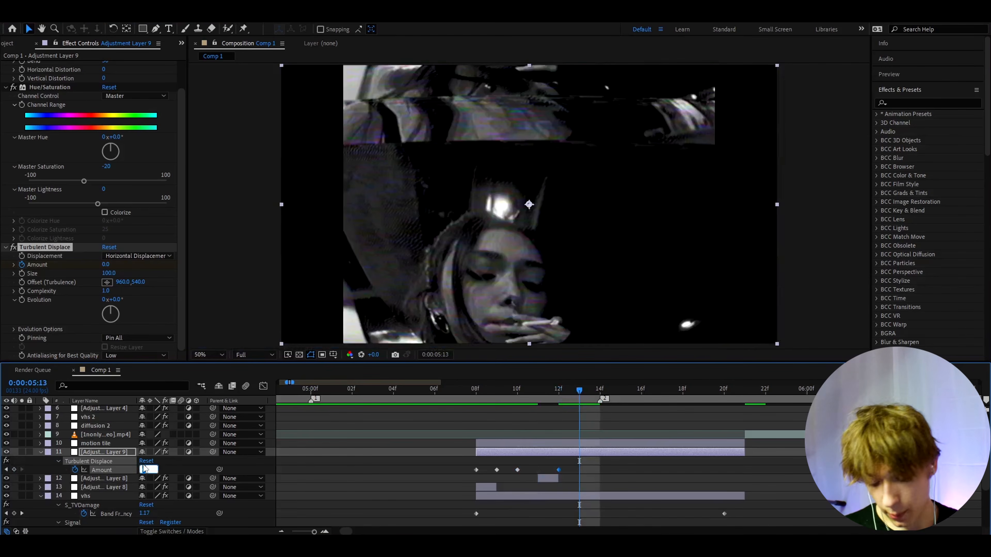
{"action": "type", "text": "240"}
{"action": "key", "text": "Return"}
Step: Keyframe the Turbulent Displace Amount at 0 on 0:00:05:14 and hold it with another keyframe at 0:00:05:16
{"action": "left_click", "coordinate": [602, 391]}
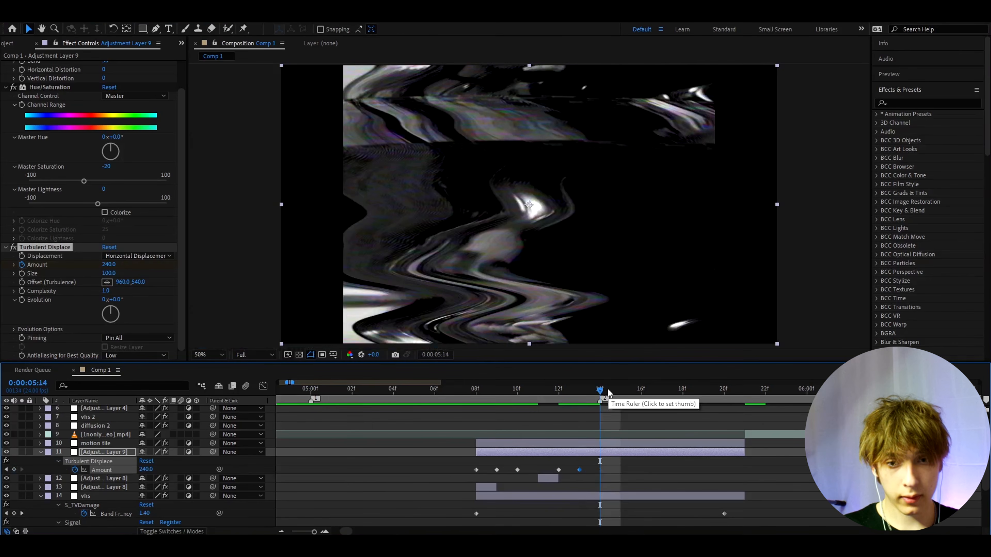
{"action": "left_click", "coordinate": [144, 470]}
{"action": "type", "text": "0"}
{"action": "key", "text": "Return"}
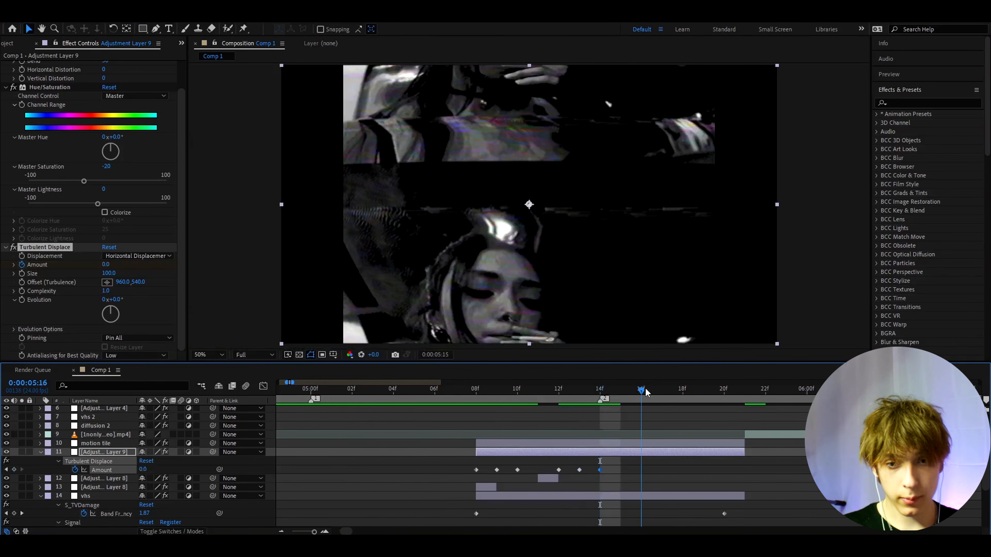
{"action": "key", "text": "Page_Down"}
{"action": "key", "text": "Page_Down"}
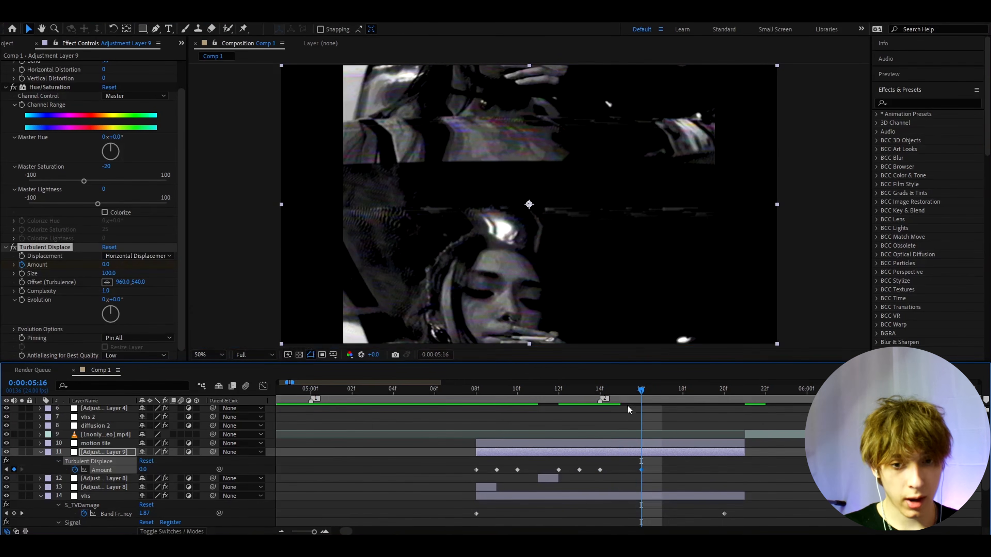
Step: Add Turbulent Displace Amount keyframes at 0:00:05:17 and 0:00:05:18, with 9 at 0:00:05:18, and hold 9 at 0:00:05:19
{"action": "key", "text": "Page_Down"}
{"action": "left_click_drag", "start_coordinate": [143, 470], "coordinate": [114, 470]}
{"action": "key", "text": "Page_Down"}
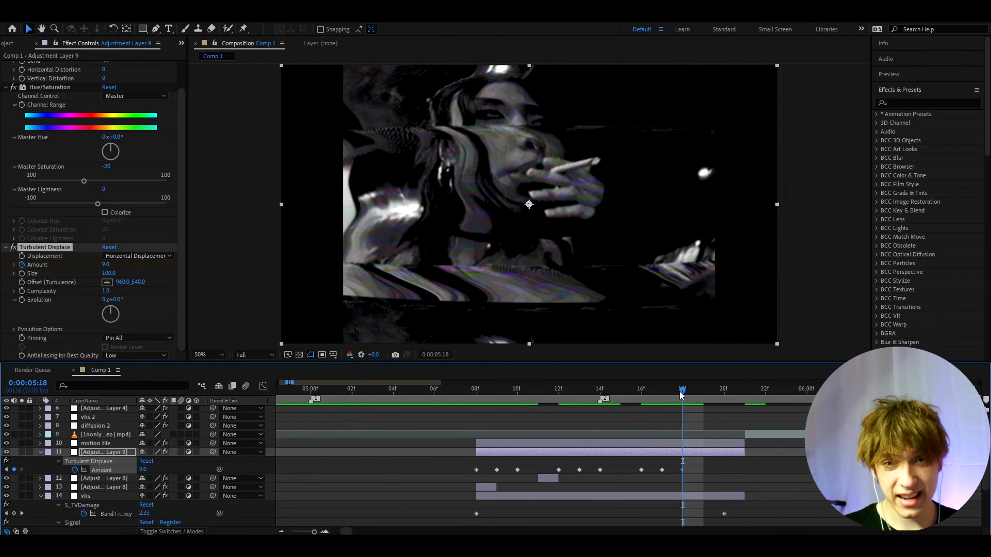
{"action": "left_click_drag", "start_coordinate": [682, 393], "coordinate": [724, 394]}
{"action": "left_click", "coordinate": [14, 470]}
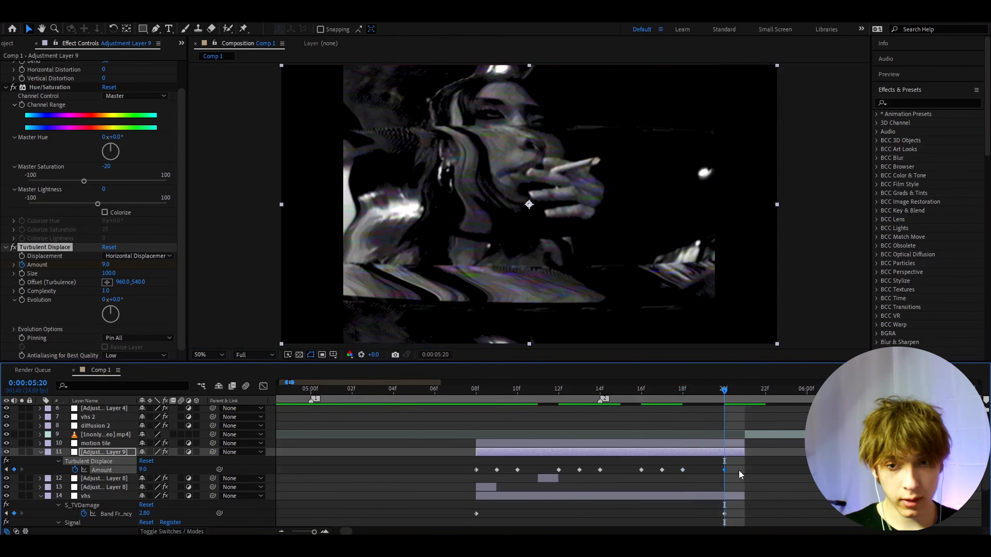
Step: Set the Turbulent Displace Amount to 233 at 0:00:05:20
{"action": "left_click", "coordinate": [142, 470]}
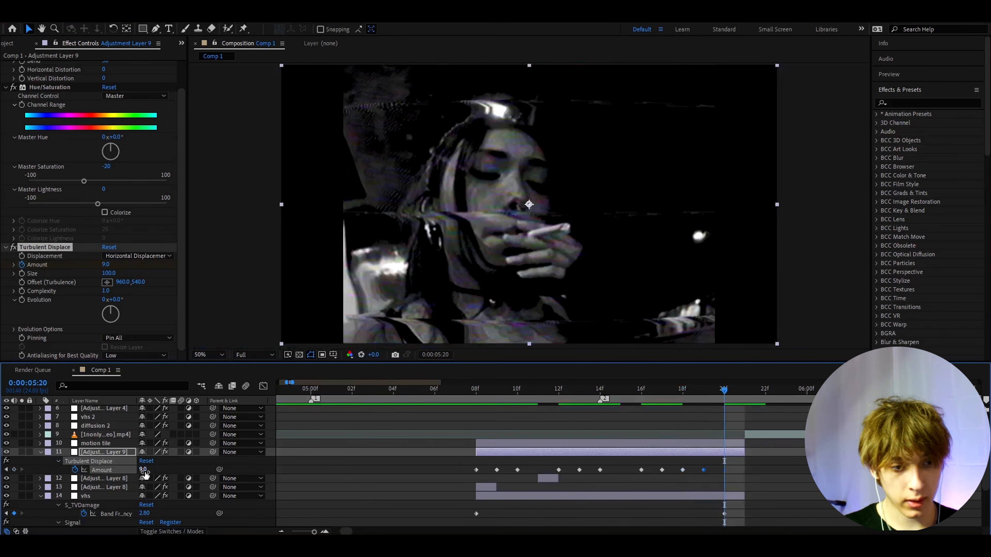
{"action": "type", "text": "170"}
{"action": "key", "text": "Return"}
{"action": "left_click_drag", "start_coordinate": [147, 473], "coordinate": [181, 478]}
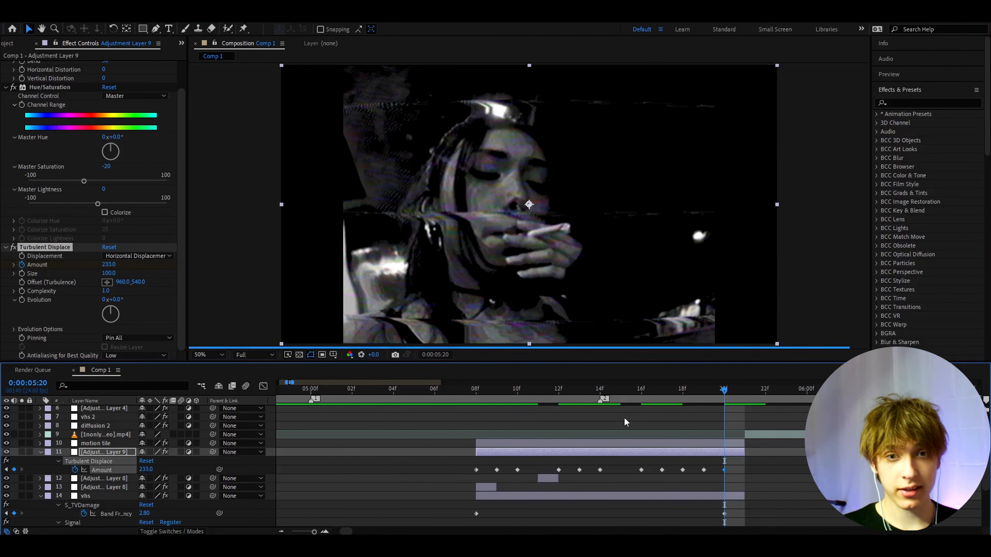
Step: Preview the frames across the Turbulent Displace keyframes to check the animated distortion
{"action": "left_click", "coordinate": [537, 389]}
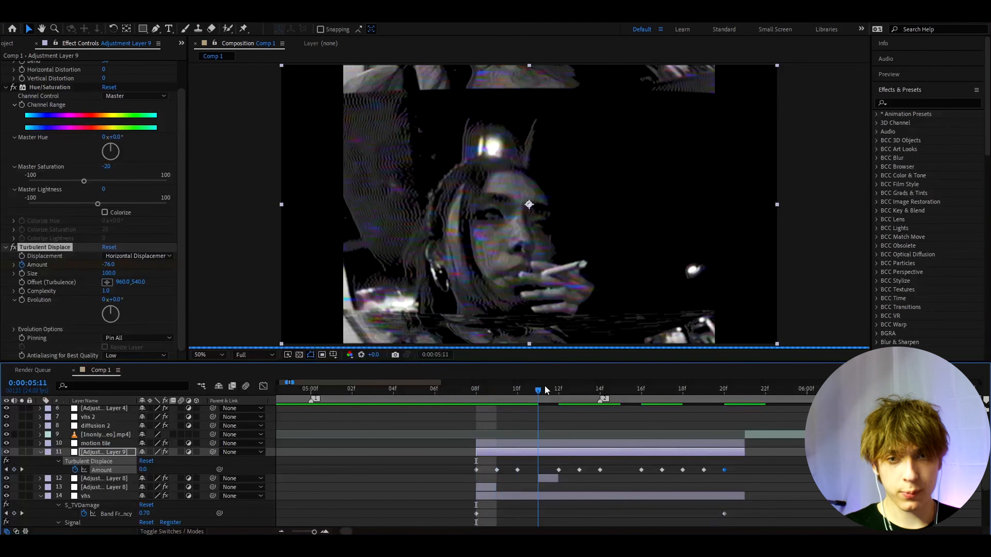
{"action": "key", "text": "Page_Down"}
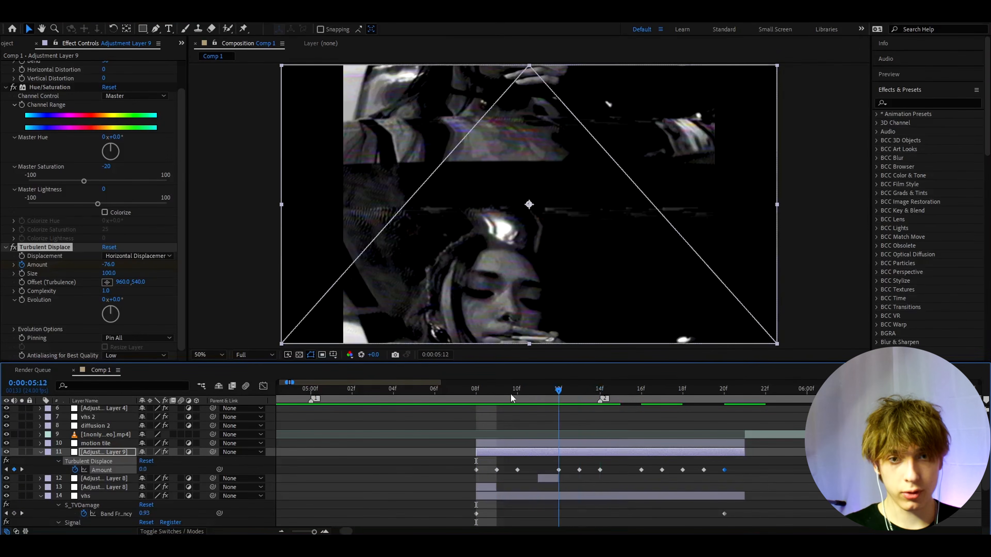
{"action": "left_click", "coordinate": [432, 391]}
{"action": "key", "text": "Page_Down"}
{"action": "key", "text": "Page_Down"}
{"action": "left_click_drag", "start_coordinate": [589, 406], "coordinate": [703, 404]}
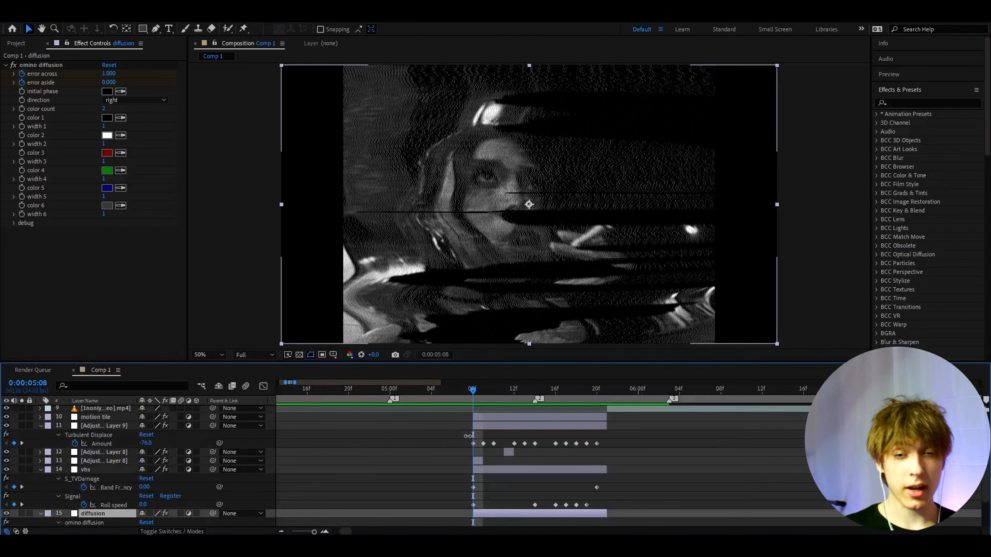